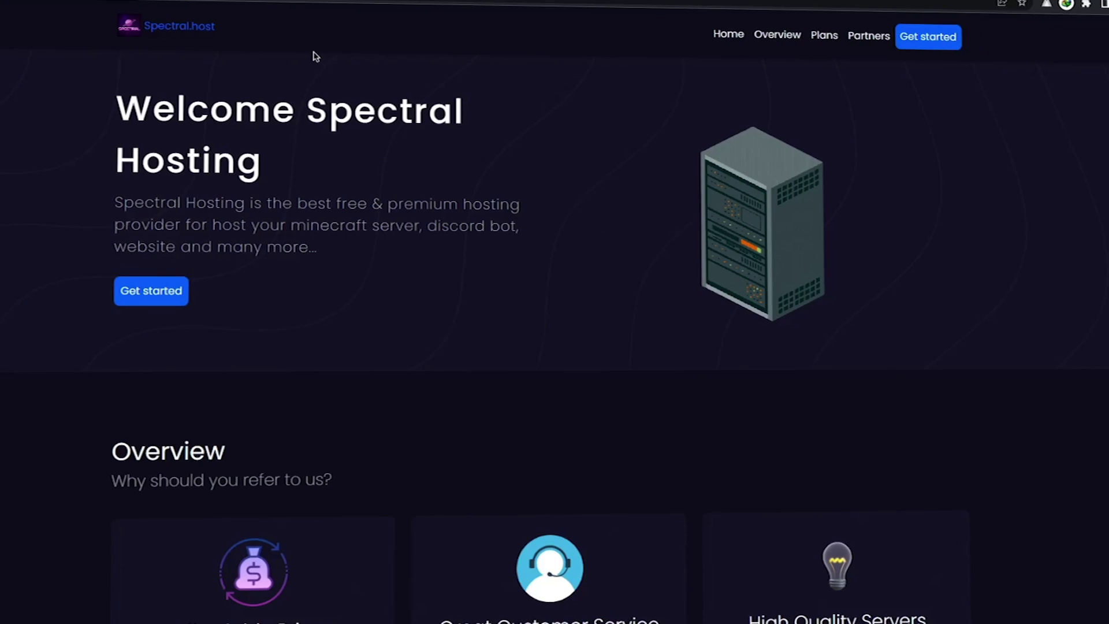
Browse down through the spectral.host hosting plans, including the Free Plan, and back up to the top.
scroll(586, 101, "down", 2)
scroll(589, 102, "down", 15)
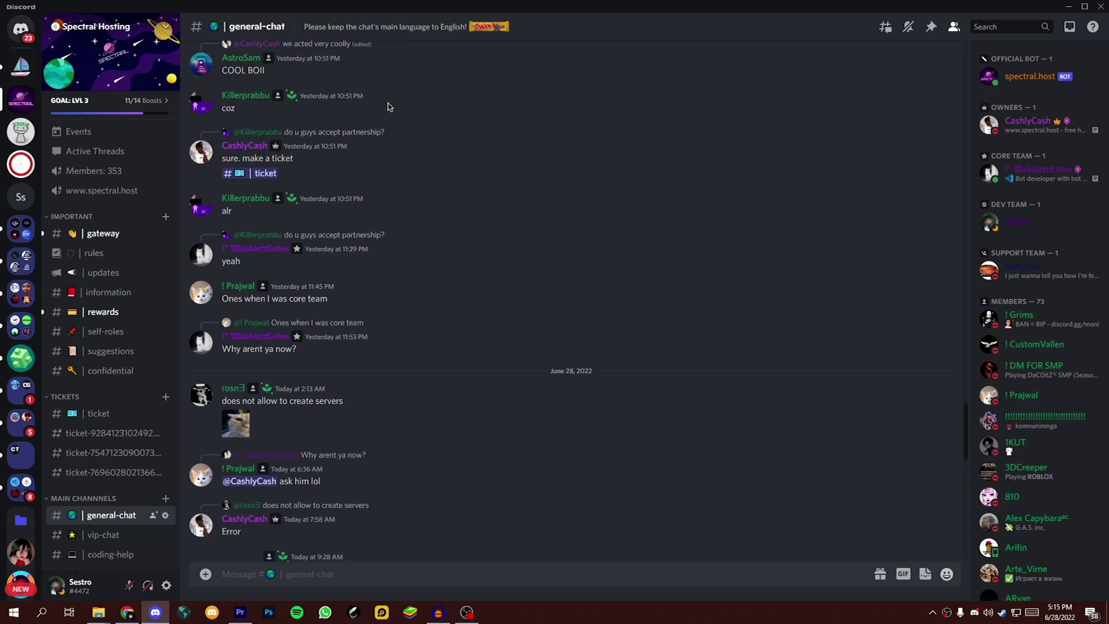
scroll(388, 107, "down", 10)
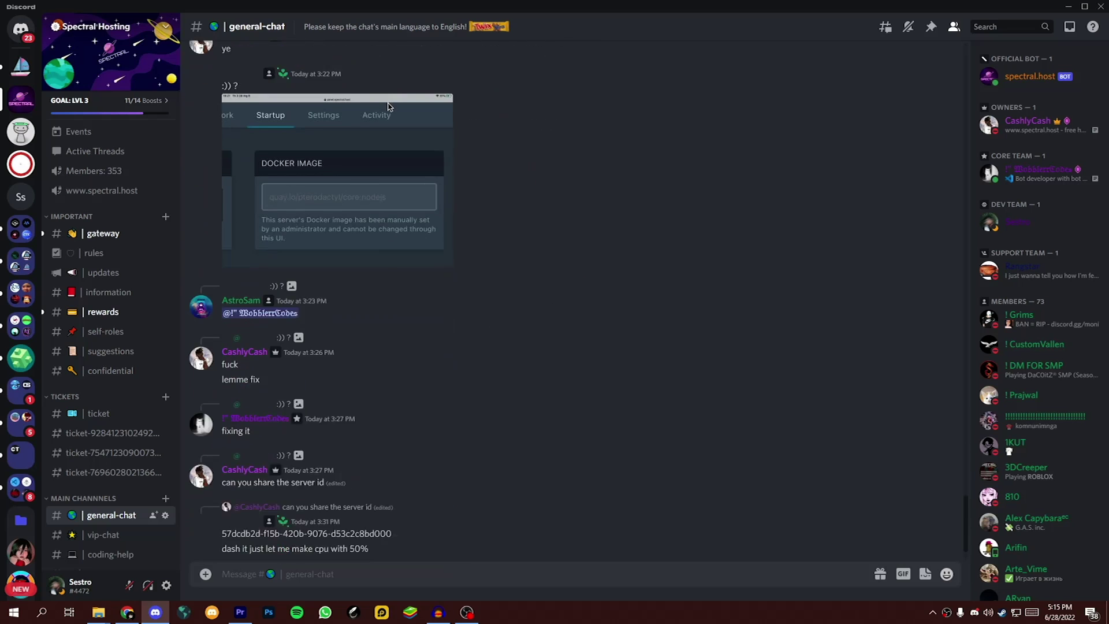
scroll(387, 107, "down", 1)
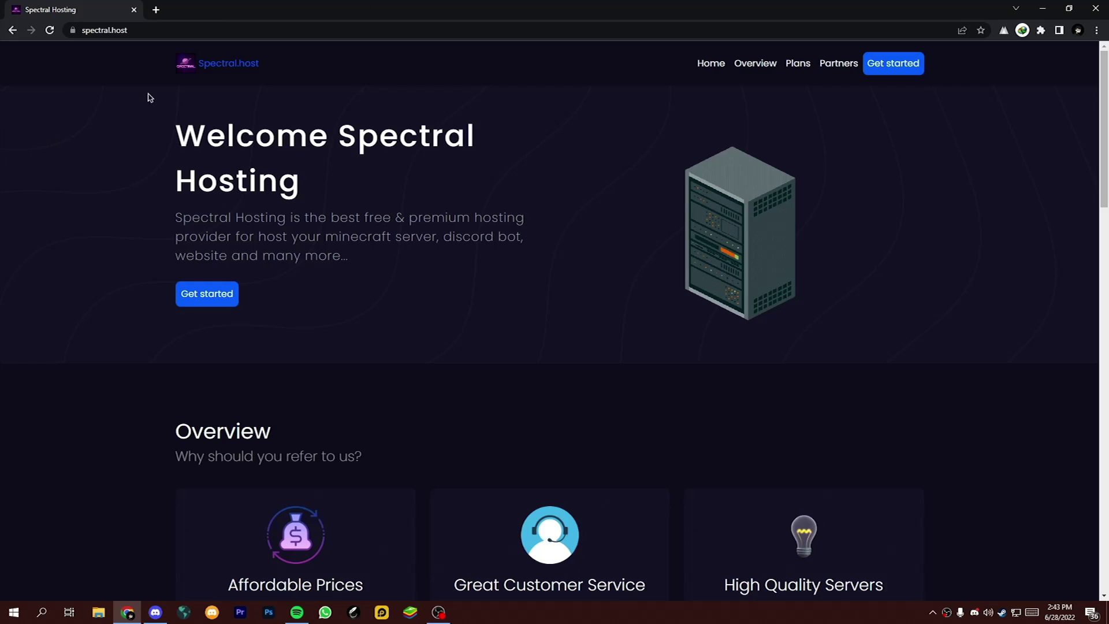
scroll(589, 125, "down", 3)
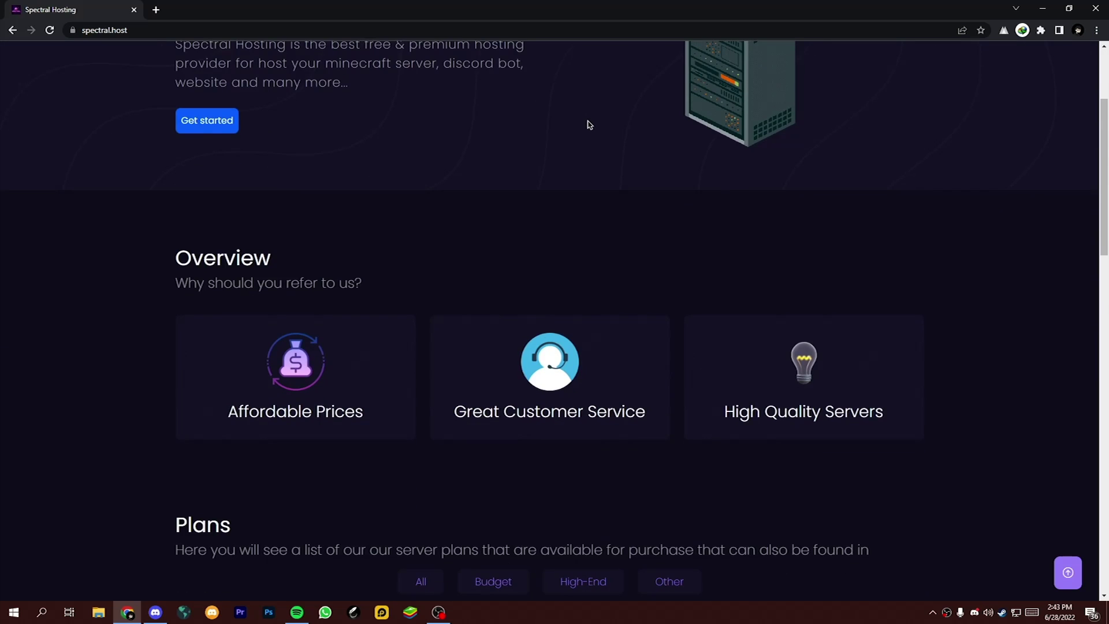
scroll(589, 125, "down", 17)
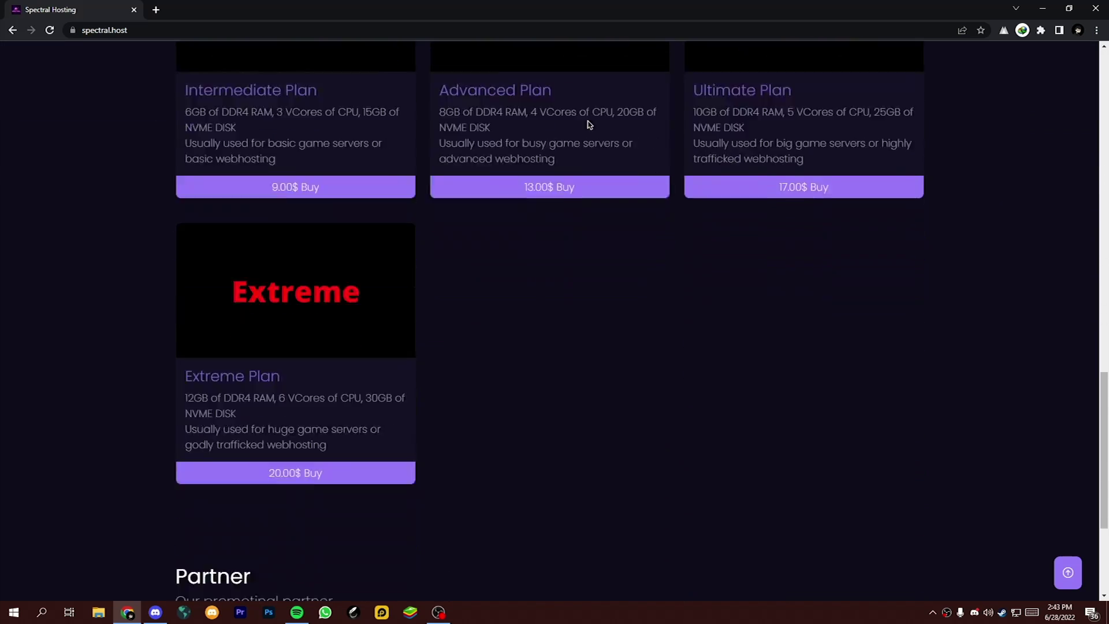
scroll(589, 125, "up", 8)
left_click_drag(184, 283, 384, 332)
left_click(249, 295)
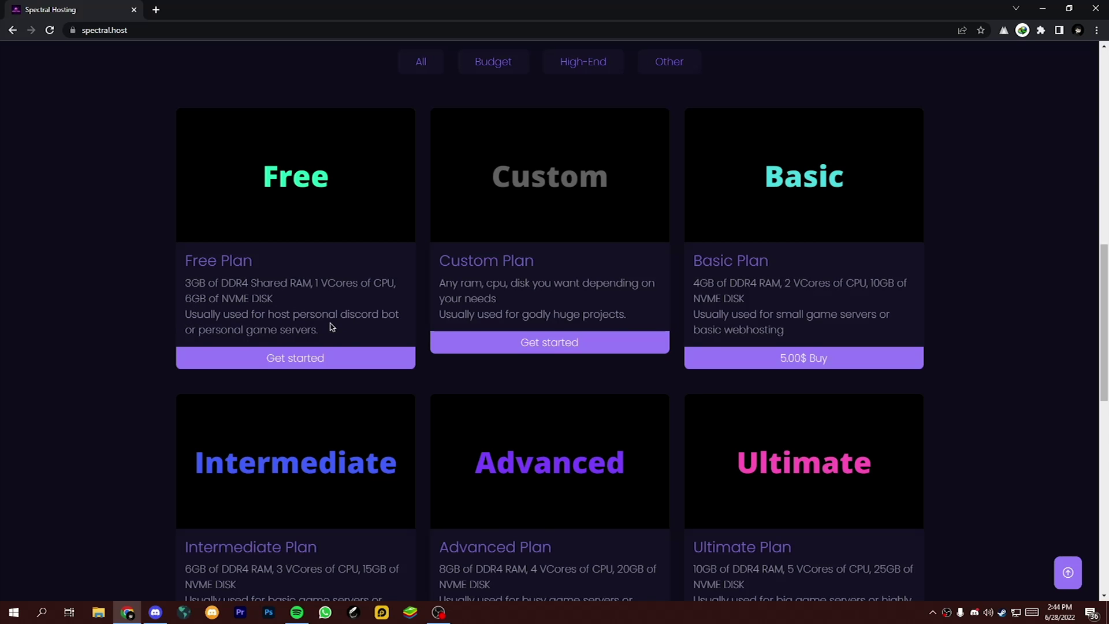
scroll(332, 327, "down", 9)
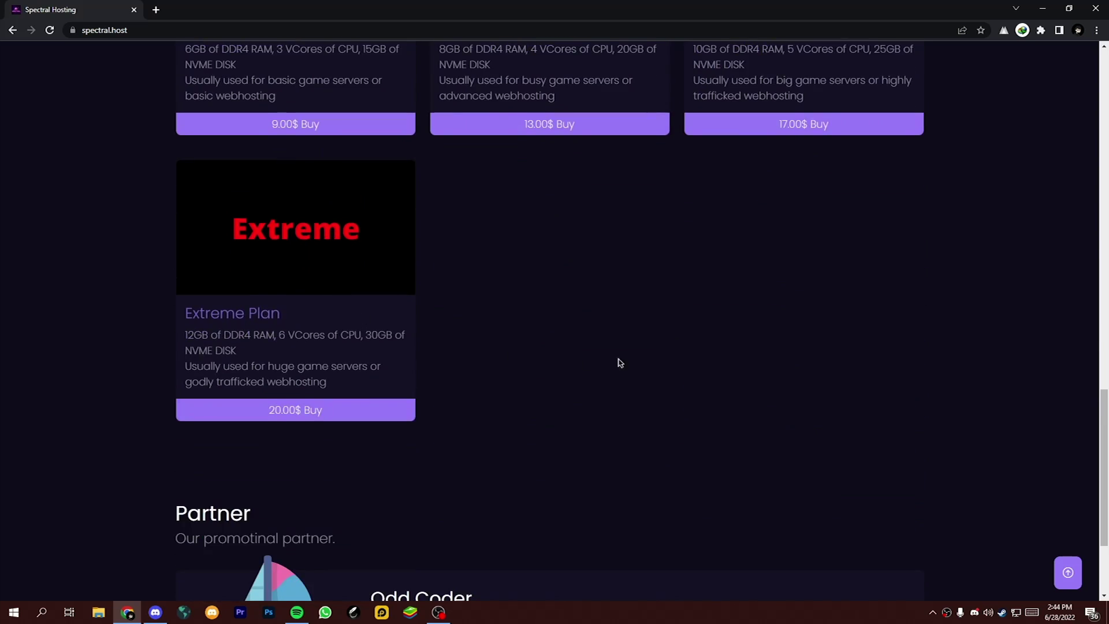
scroll(635, 358, "up", 11)
scroll(638, 354, "up", 9)
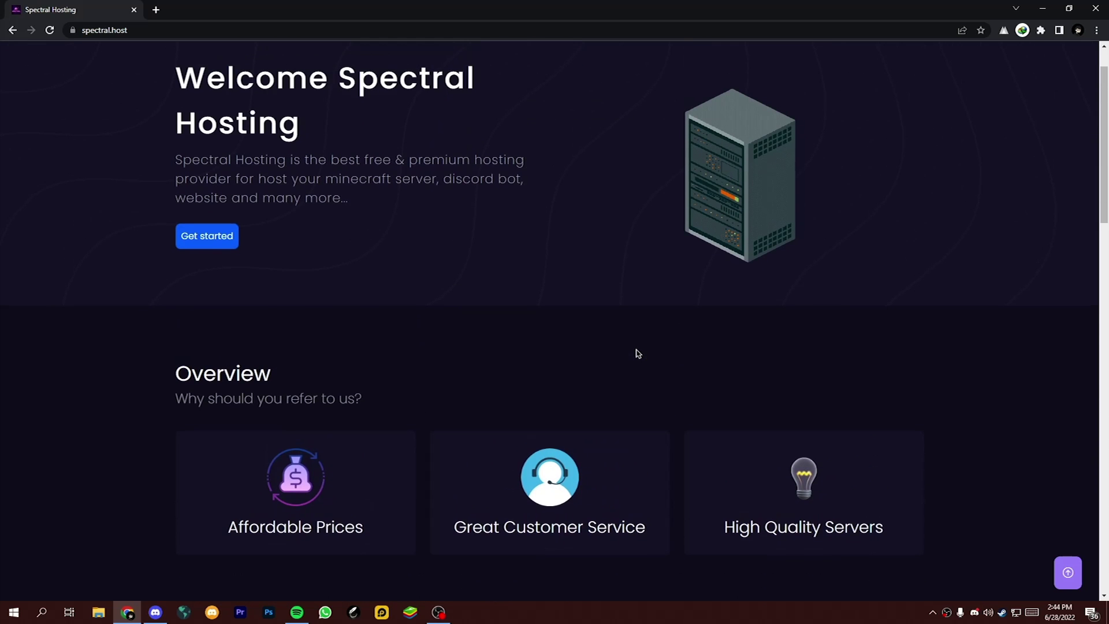
scroll(638, 353, "up", 1)
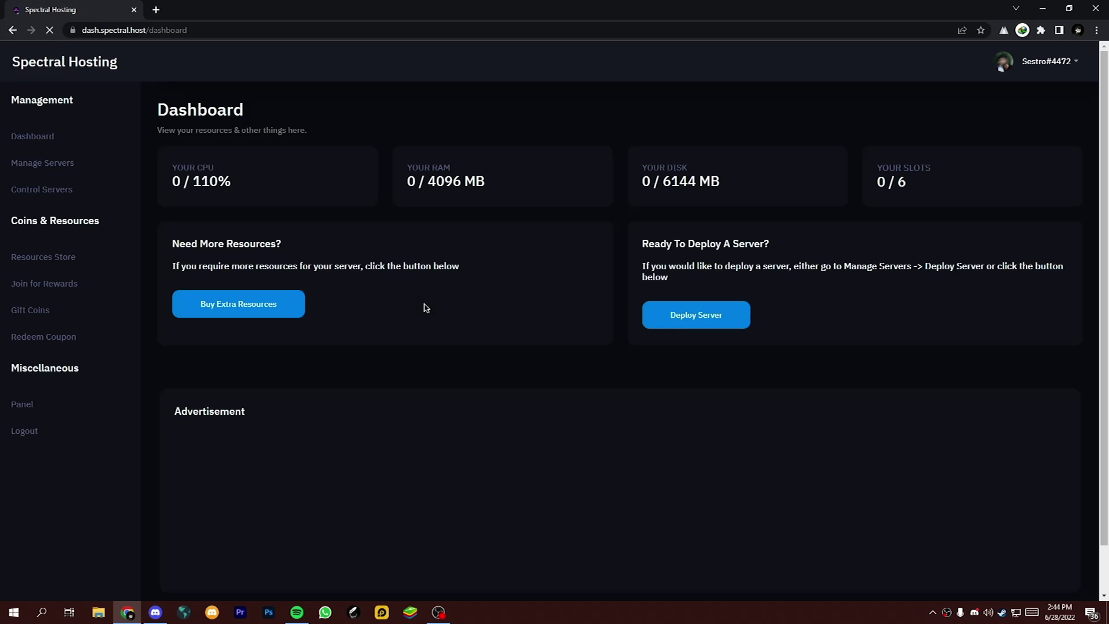
Start a new server named oddmusictest with 50% CPU, 1000 MB RAM and 2000 MB disk.
left_click(66, 172)
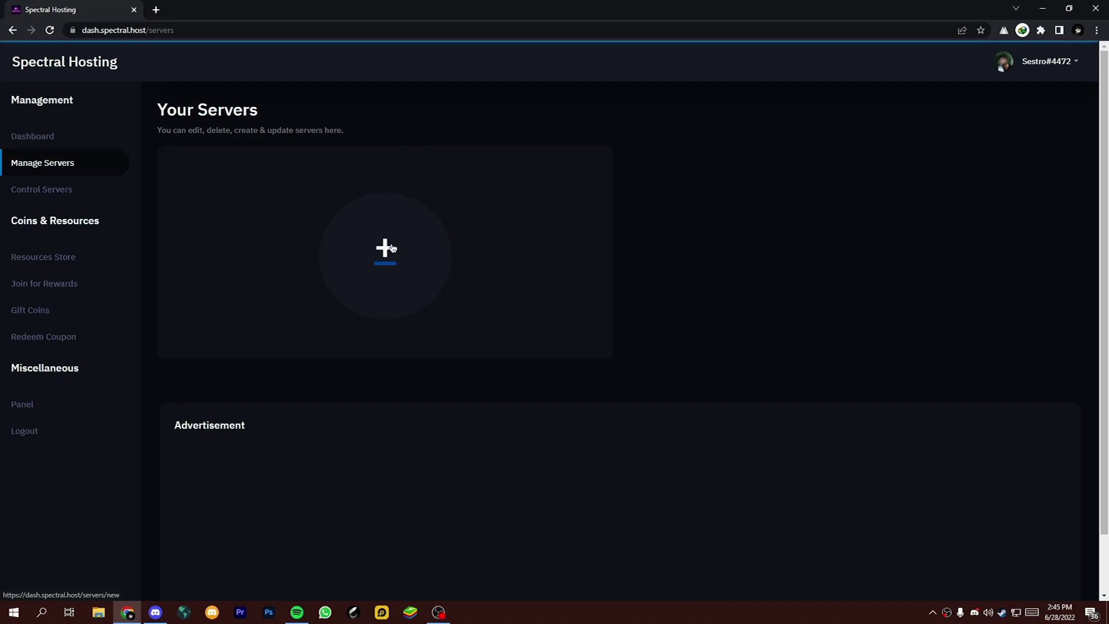
left_click(391, 250)
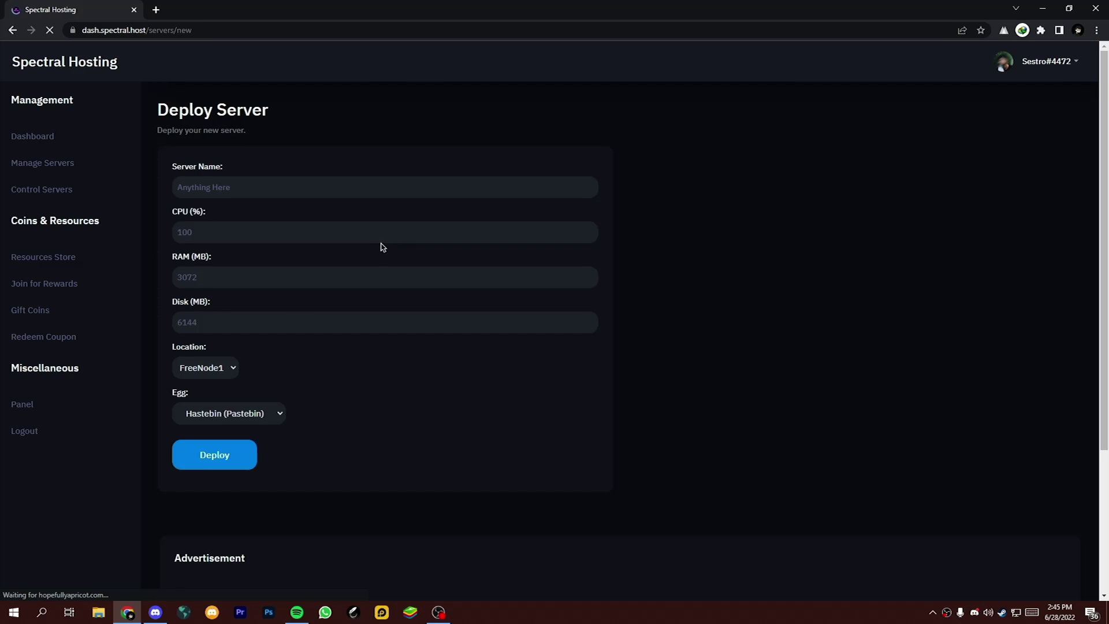
left_click(293, 179)
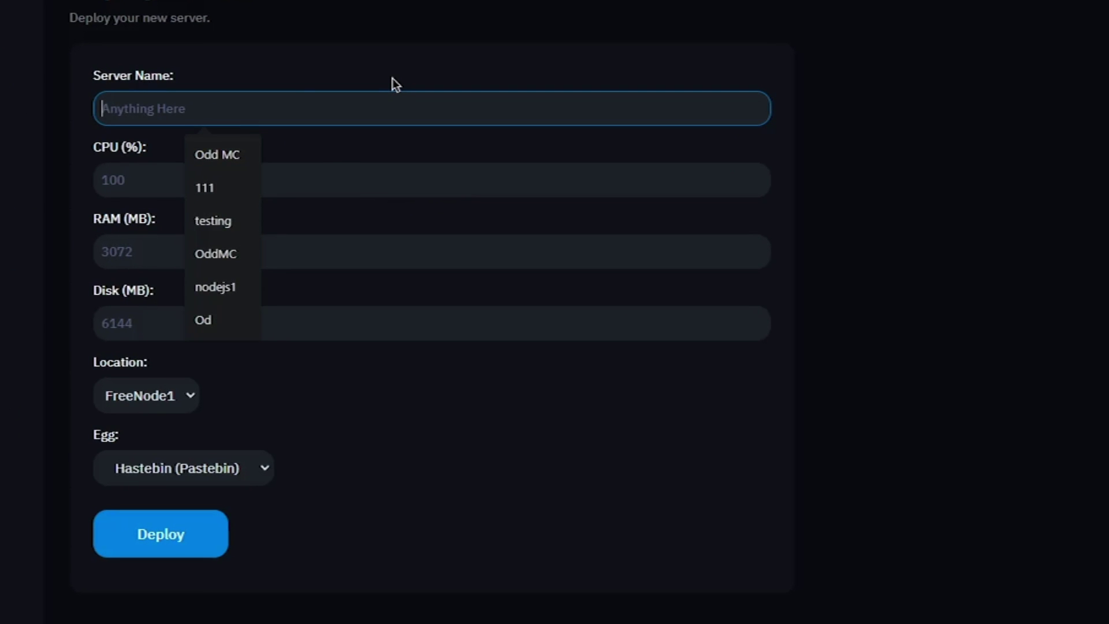
type("oddmusictest")
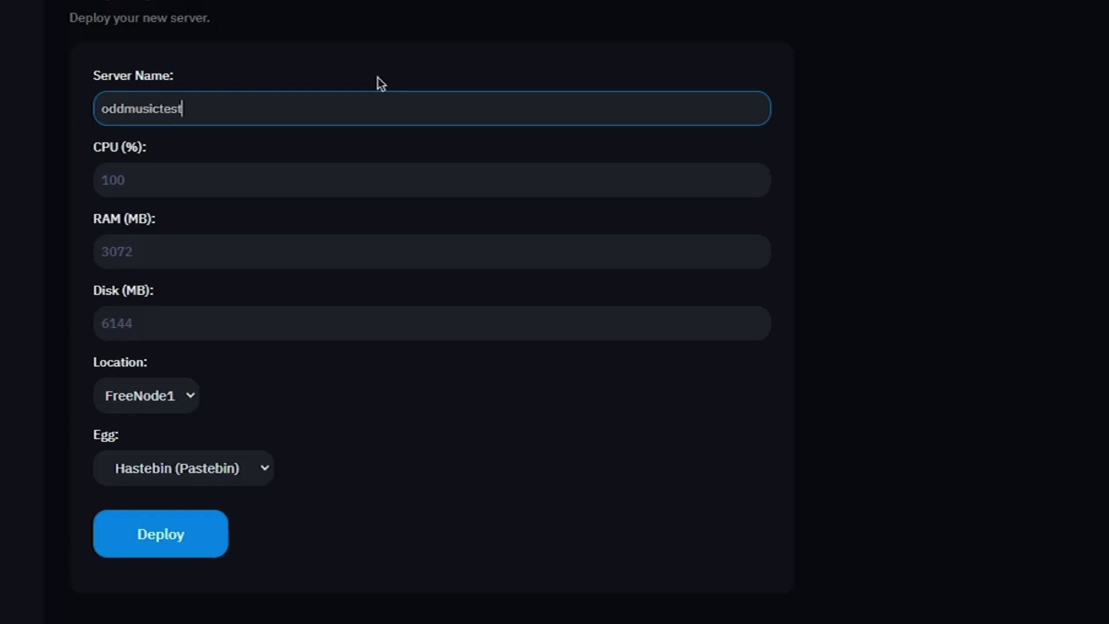
left_click(192, 179)
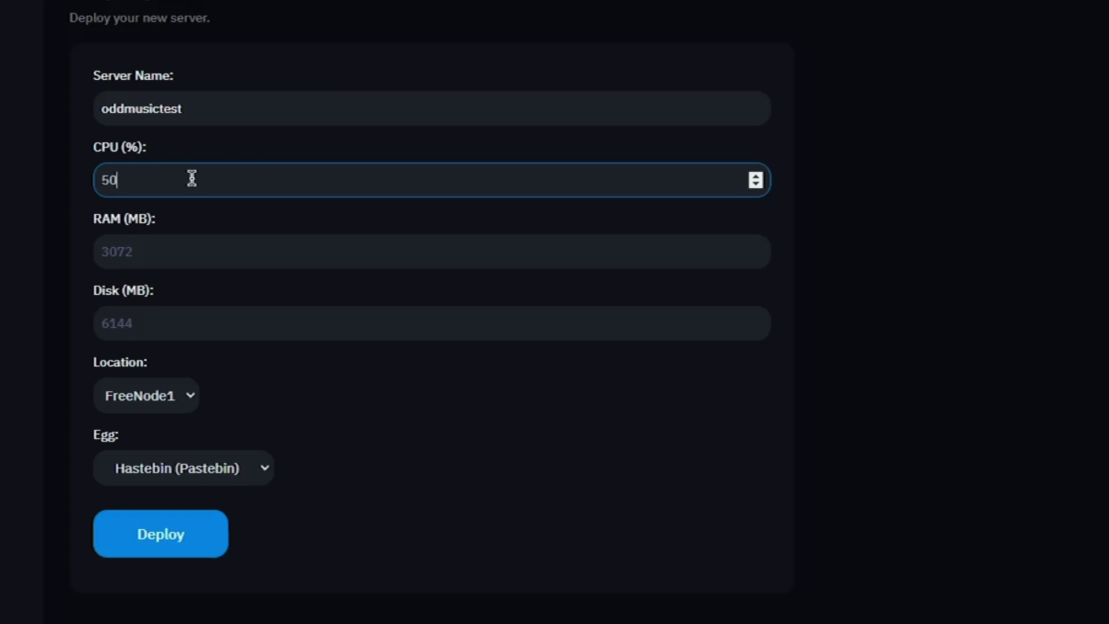
left_click(146, 247)
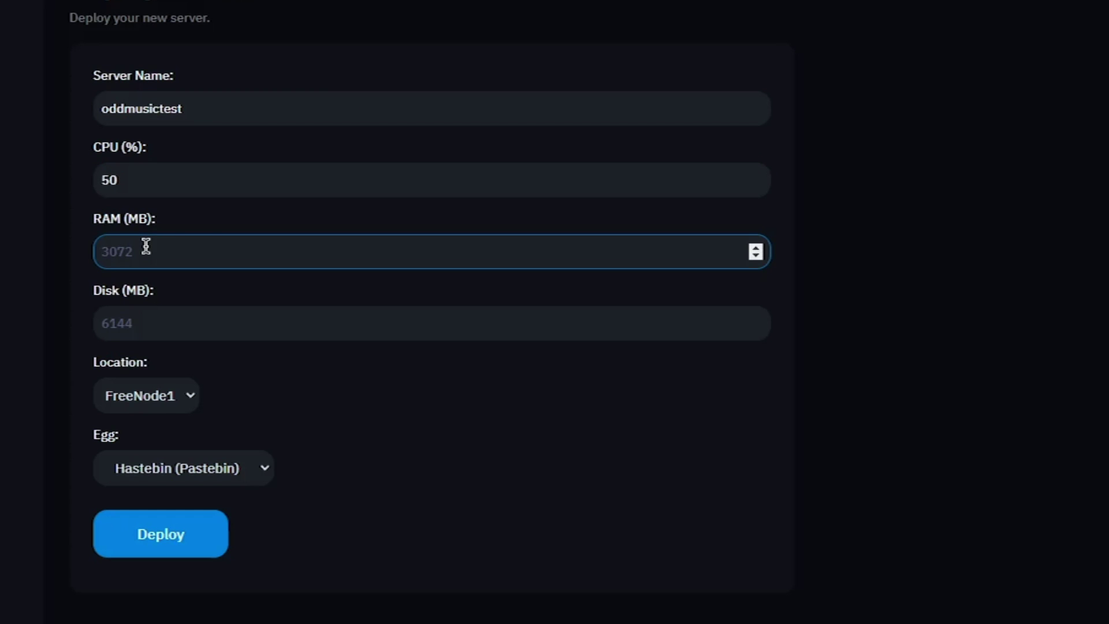
left_click(134, 313)
type("2000")
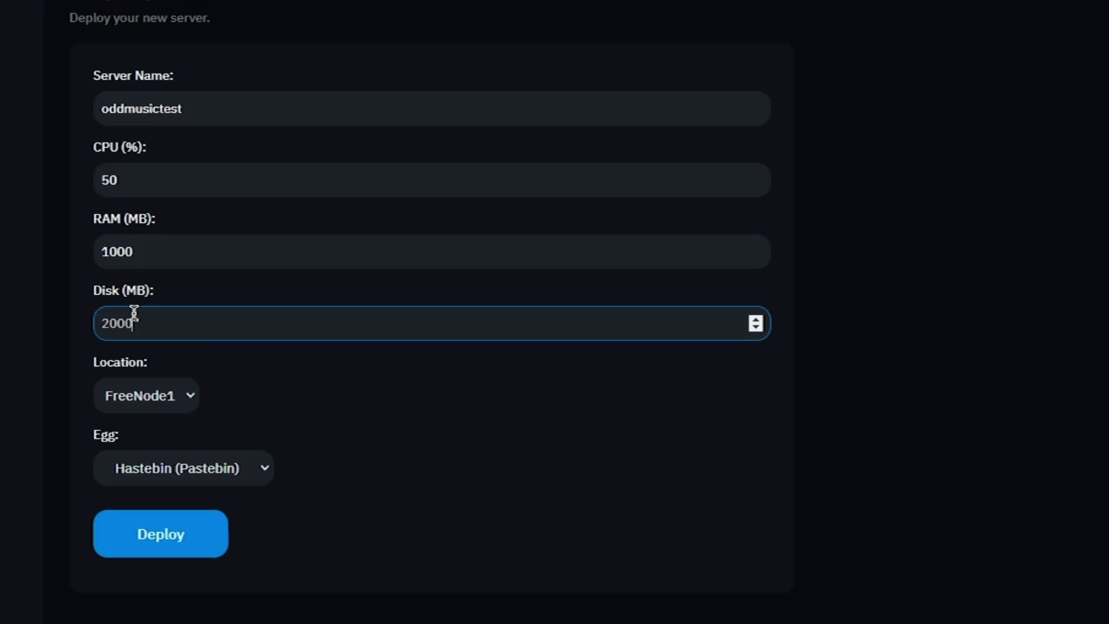
Choose the Code-Server (VS Code) server type and deploy the server.
left_click(169, 482)
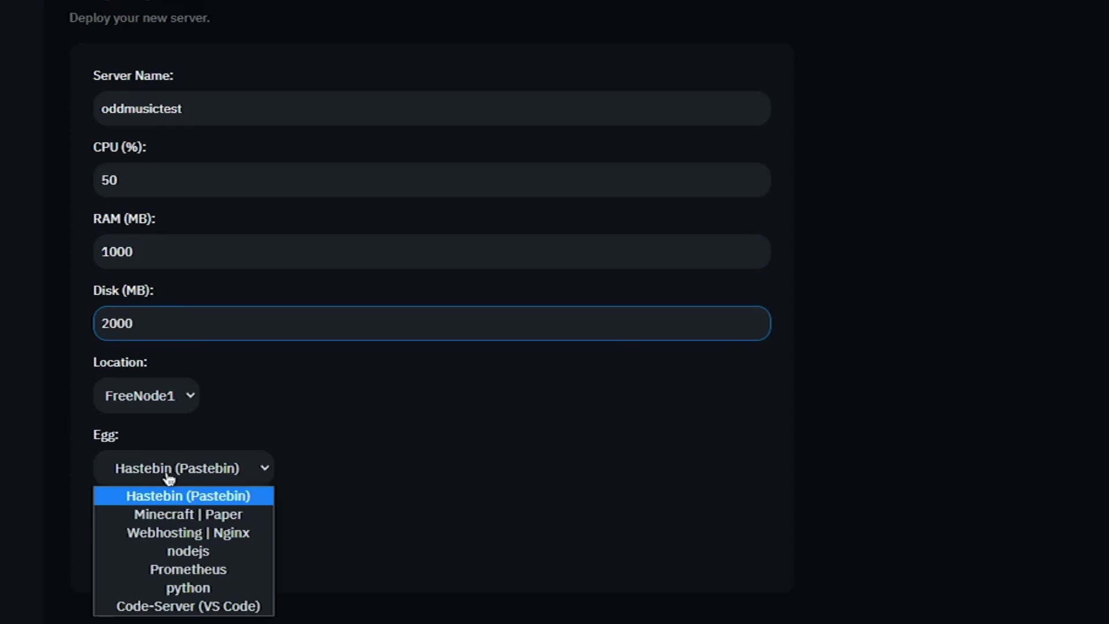
left_click(214, 606)
left_click(161, 553)
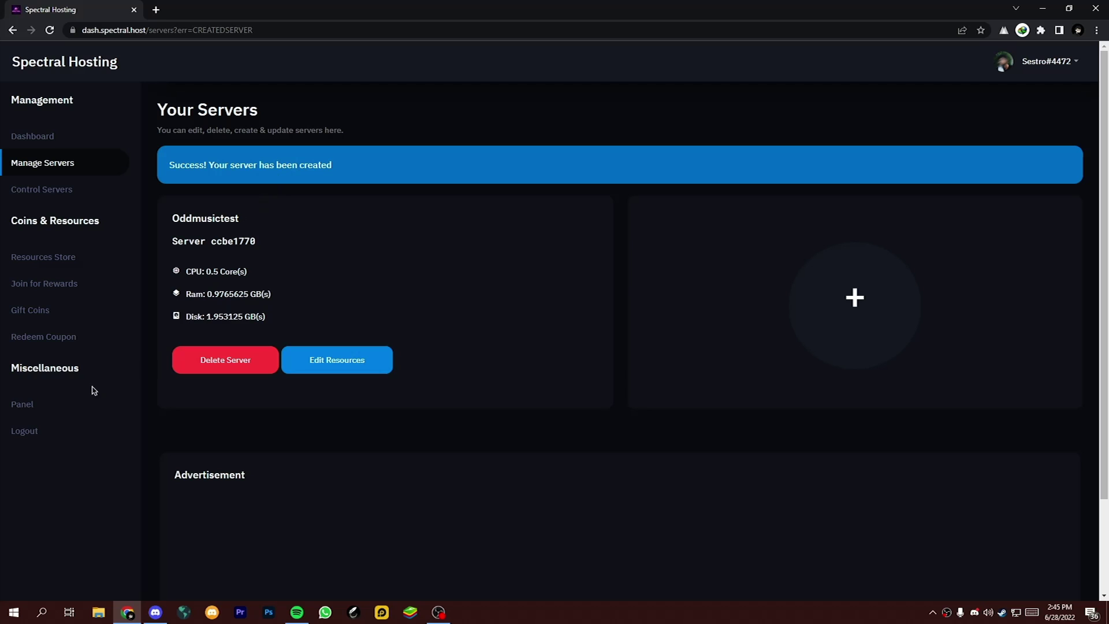
Open the control panel login in a new tab and paste the account email as username.
right_click(35, 404)
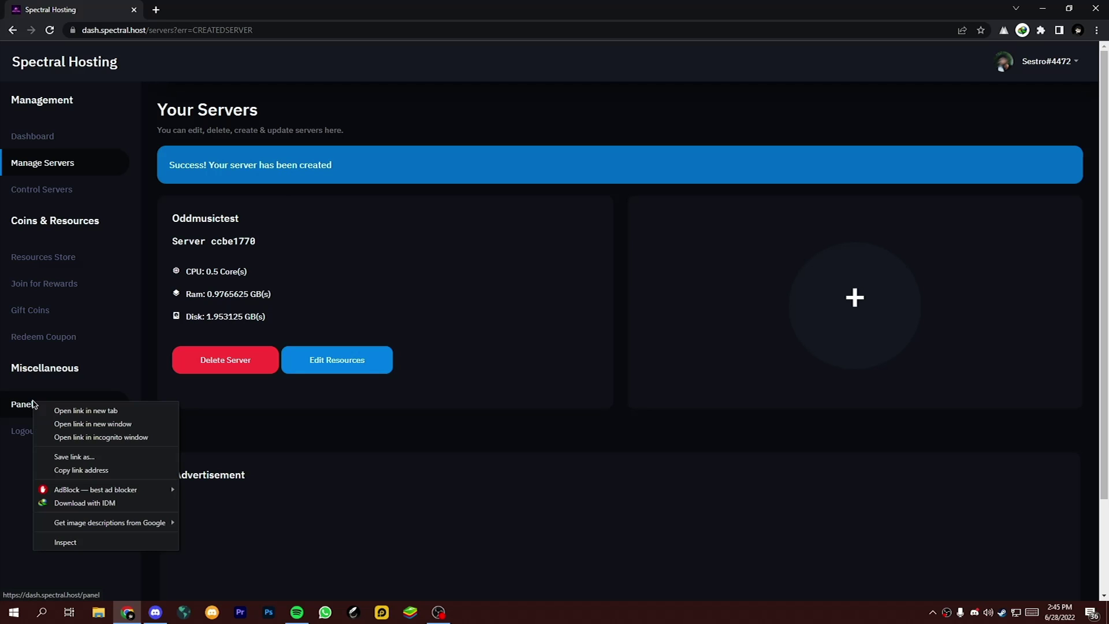
left_click(86, 410)
left_click(190, 9)
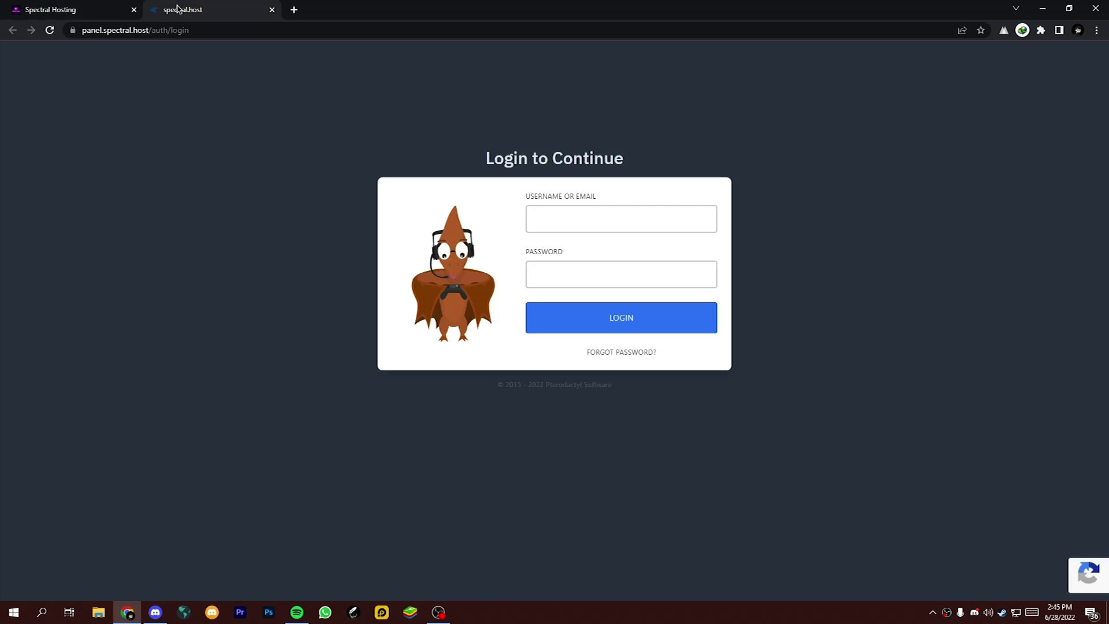
left_click(80, 6)
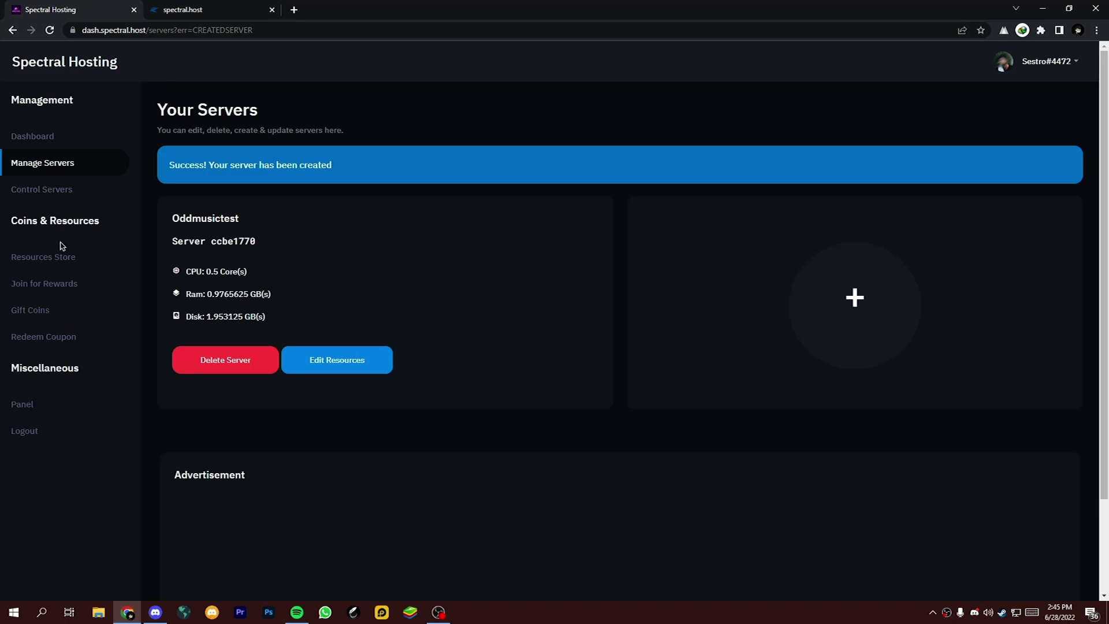
left_click(56, 186)
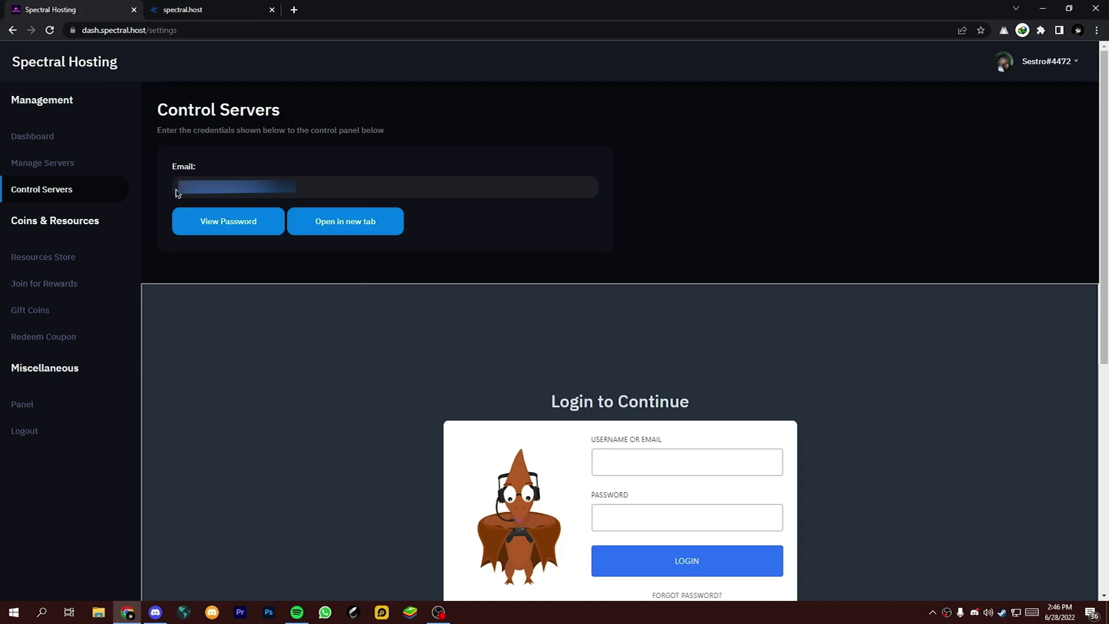
left_click(183, 9)
right_click(549, 211)
left_click(643, 299)
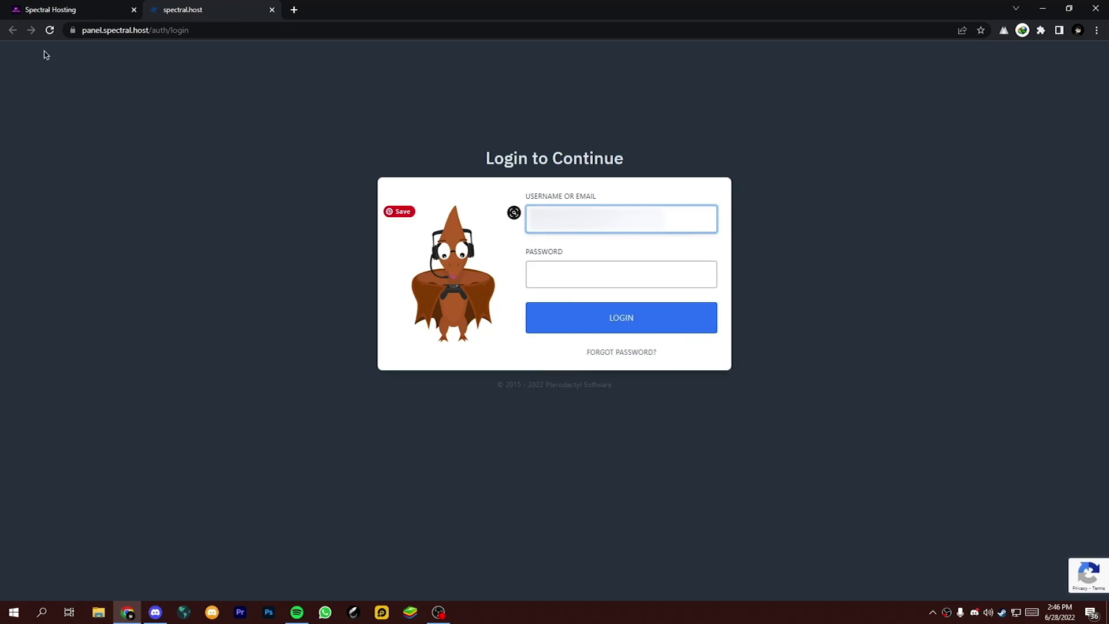
Reveal and copy the control panel password, paste it into the login, and sign in.
left_click(2, 3)
left_click(230, 220)
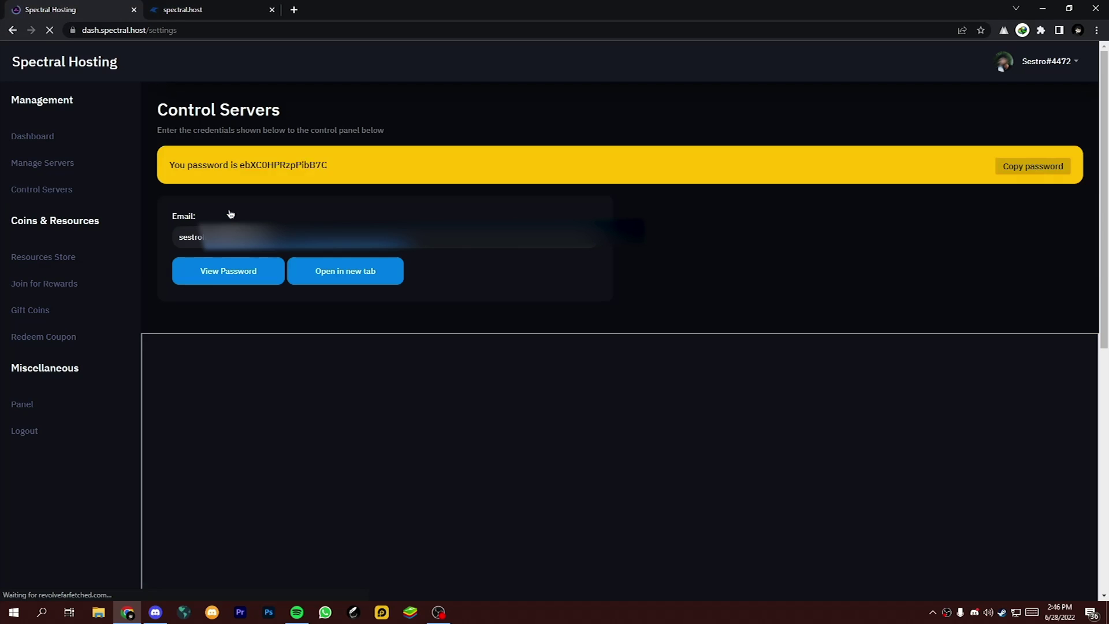
double_click(297, 166)
right_click(297, 165)
left_click(326, 172)
left_click(183, 9)
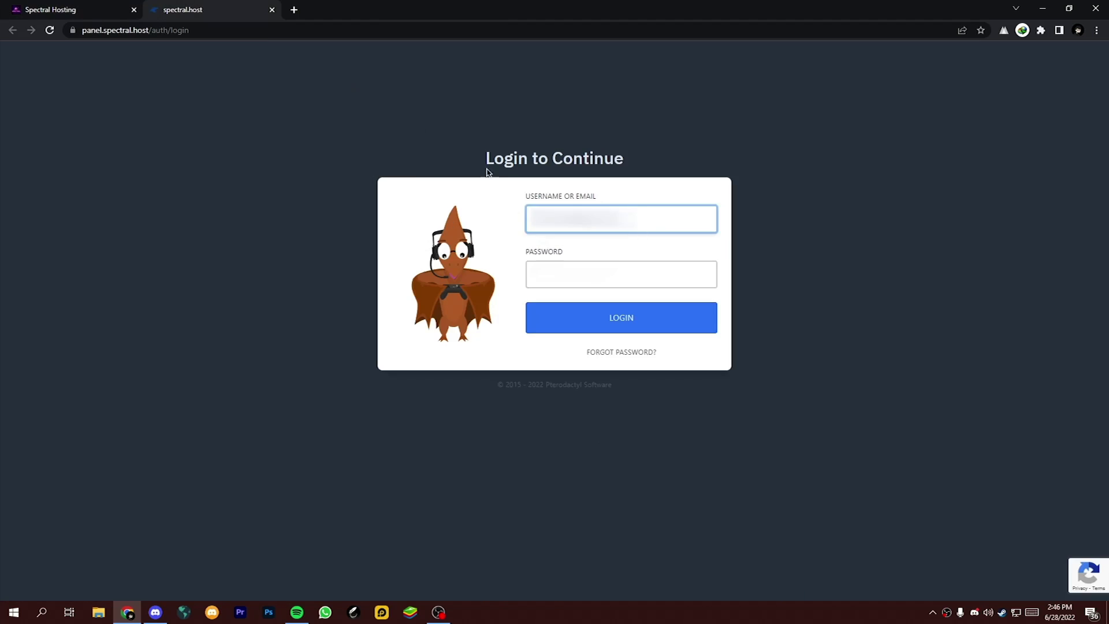
left_click(580, 271)
key("ctrl+v")
left_click(609, 315)
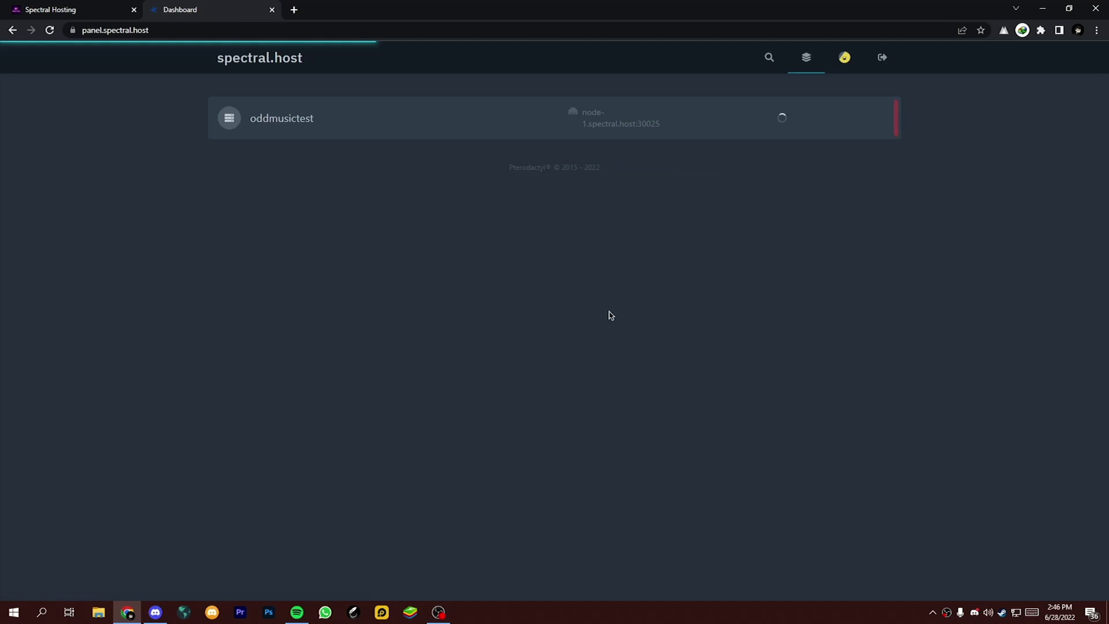
Replace oddmusictest's code-server PASSWORD startup variable with a new password.
left_click(764, 133)
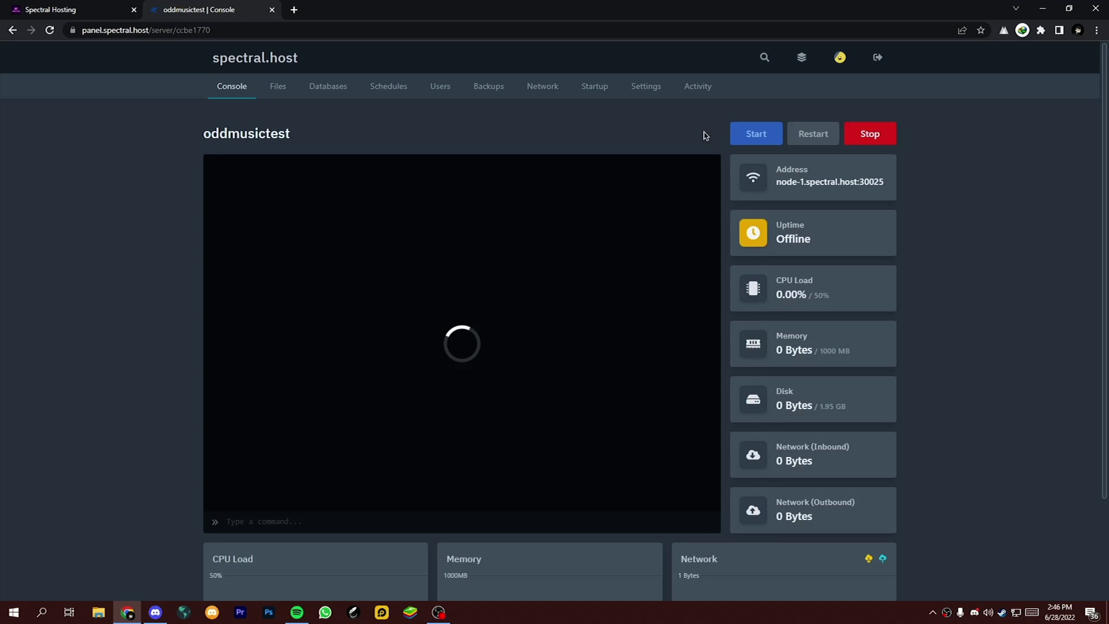
left_click(651, 97)
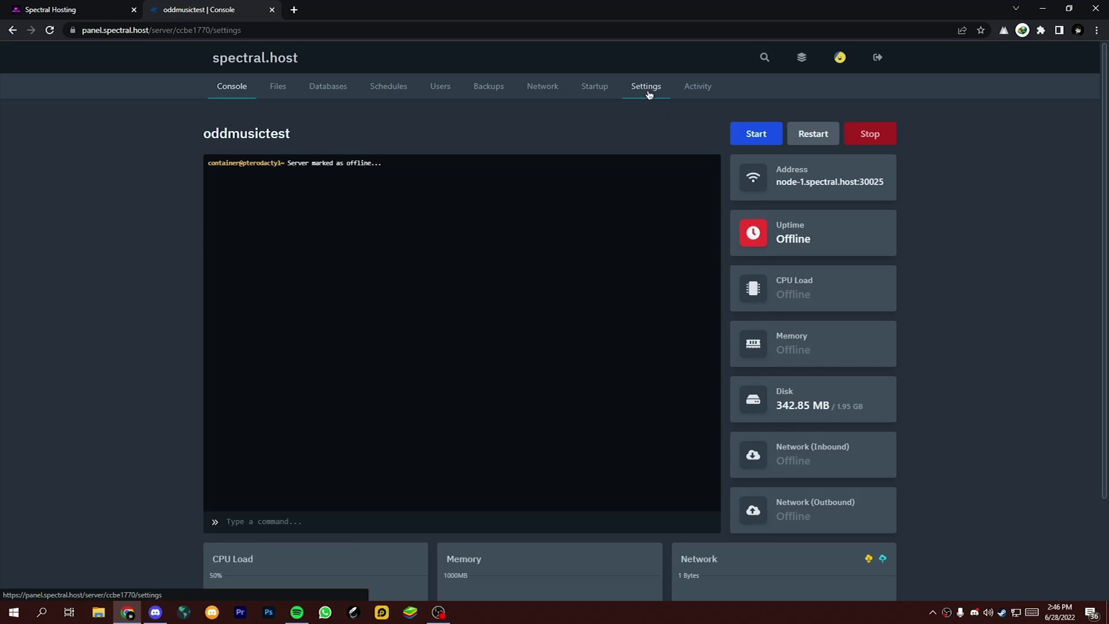
left_click(594, 94)
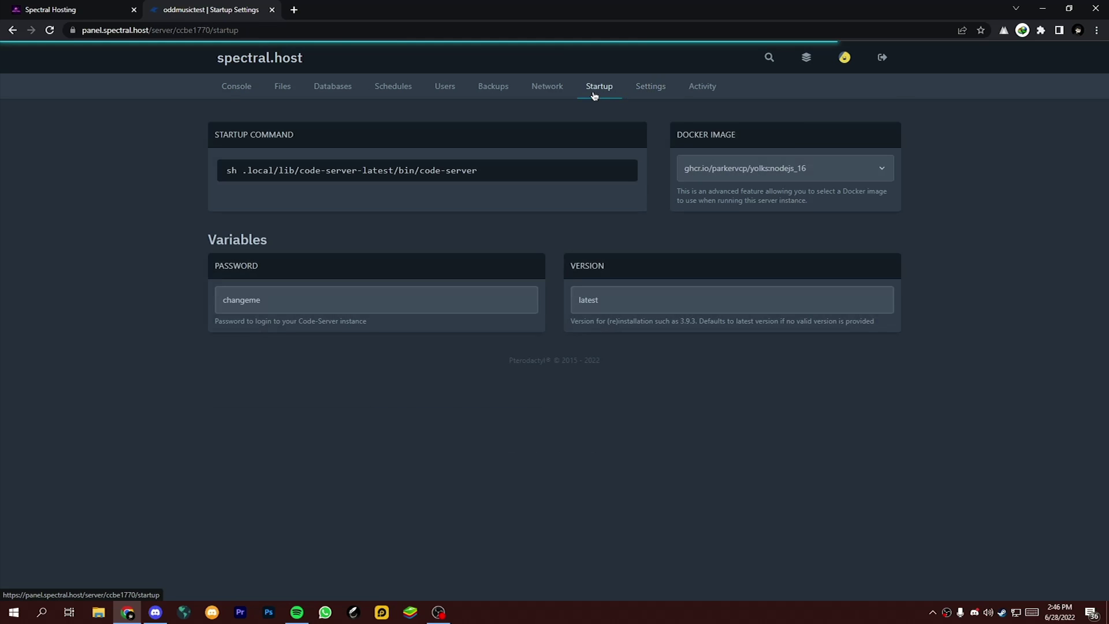
left_click(280, 297)
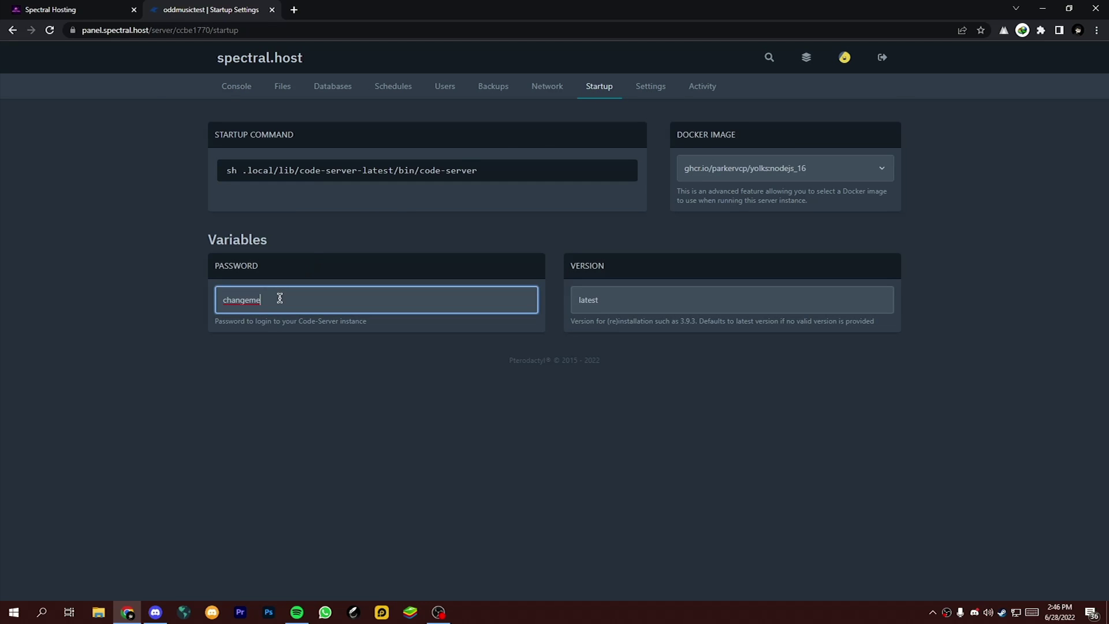
left_click_drag(278, 299, 229, 298)
Start the server from the Console and copy its address node-1.spectral.host:30025.
left_click(240, 86)
left_click(755, 134)
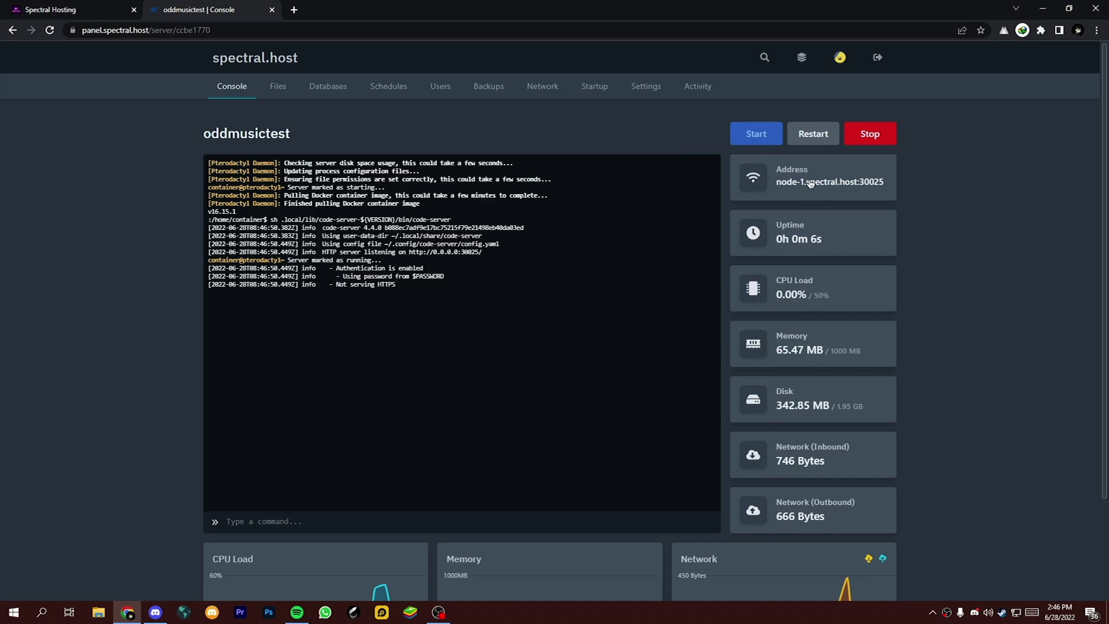
left_click(828, 184)
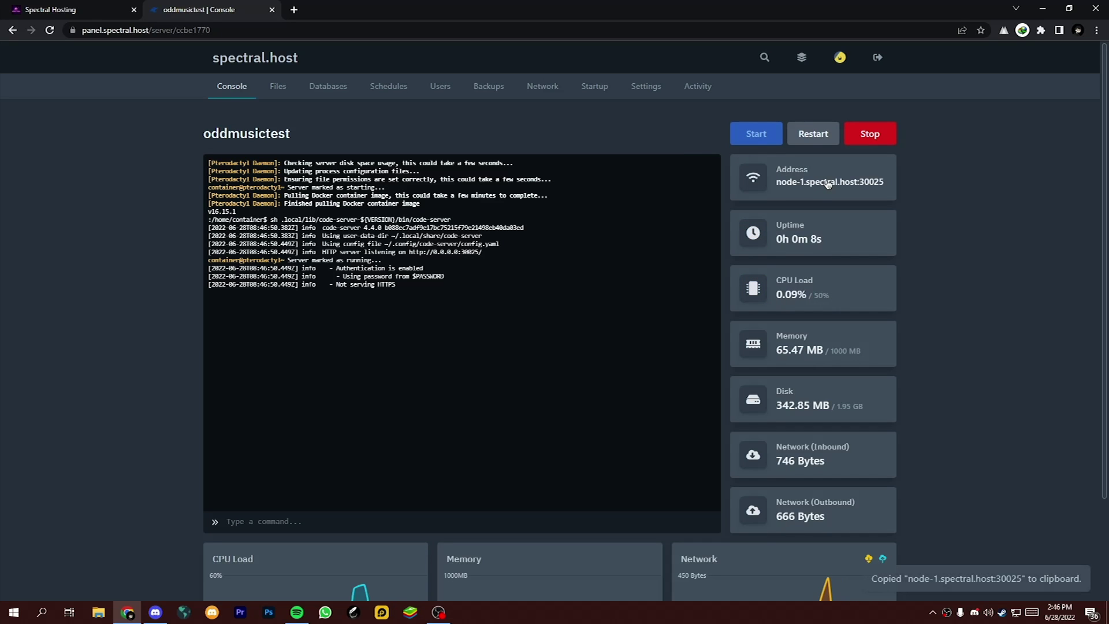
Visit the copied server address in a new tab and log in to code-server with the new password.
left_click(294, 9)
right_click(307, 29)
left_click(409, 117)
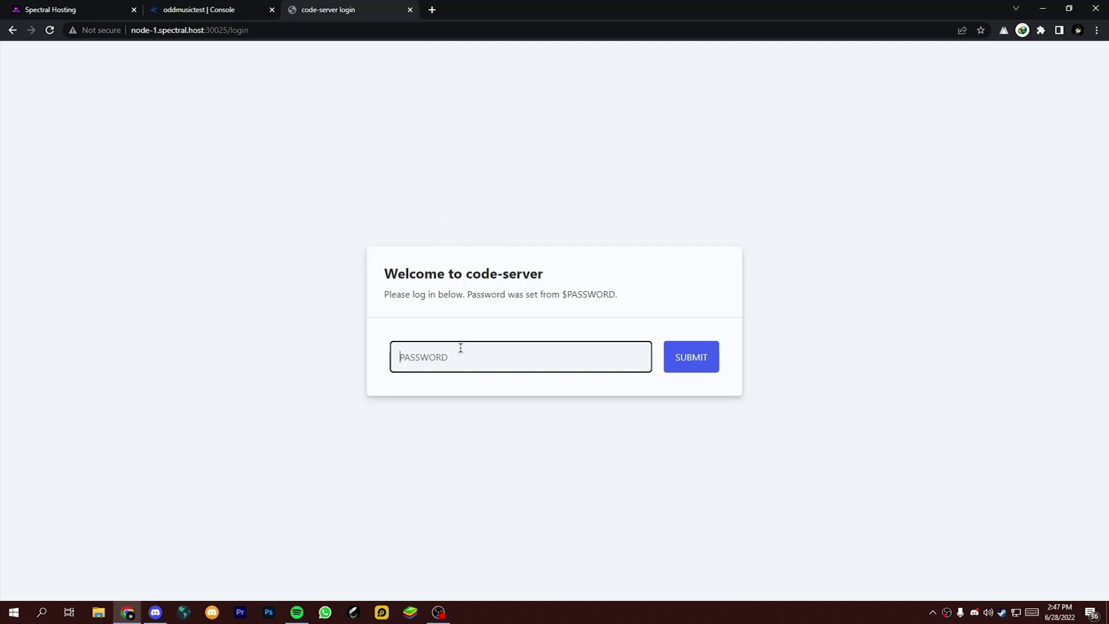
key("Return")
type("•••••••••")
key("Return")
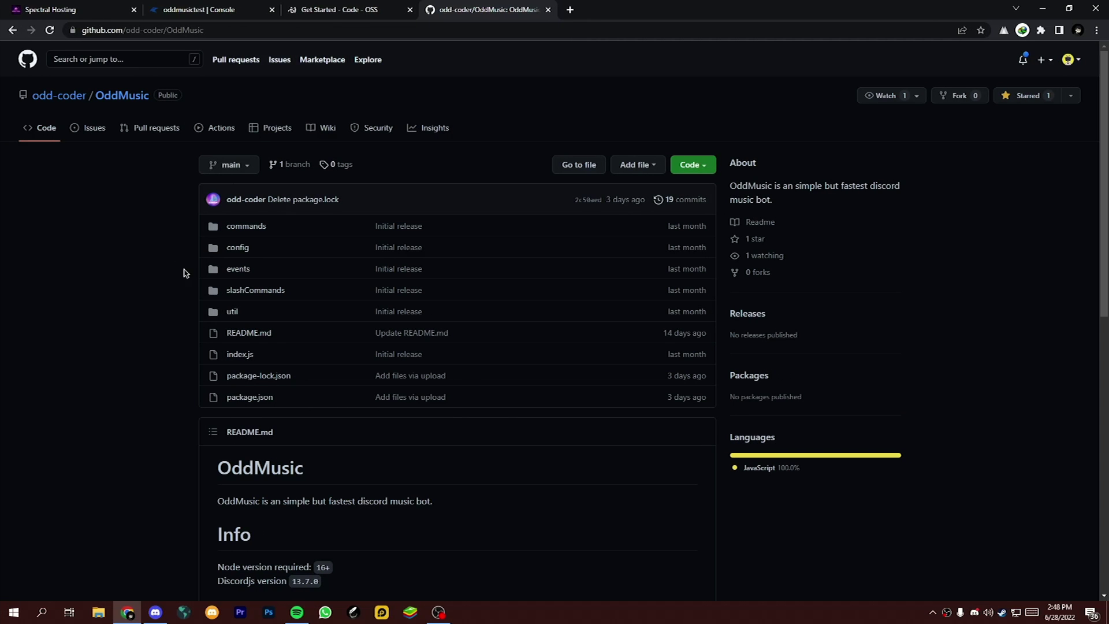
Download the OddMusic repository as a ZIP, then view the server's files in the panel.
scroll(110, 283, "down", 3)
scroll(109, 283, "up", 3)
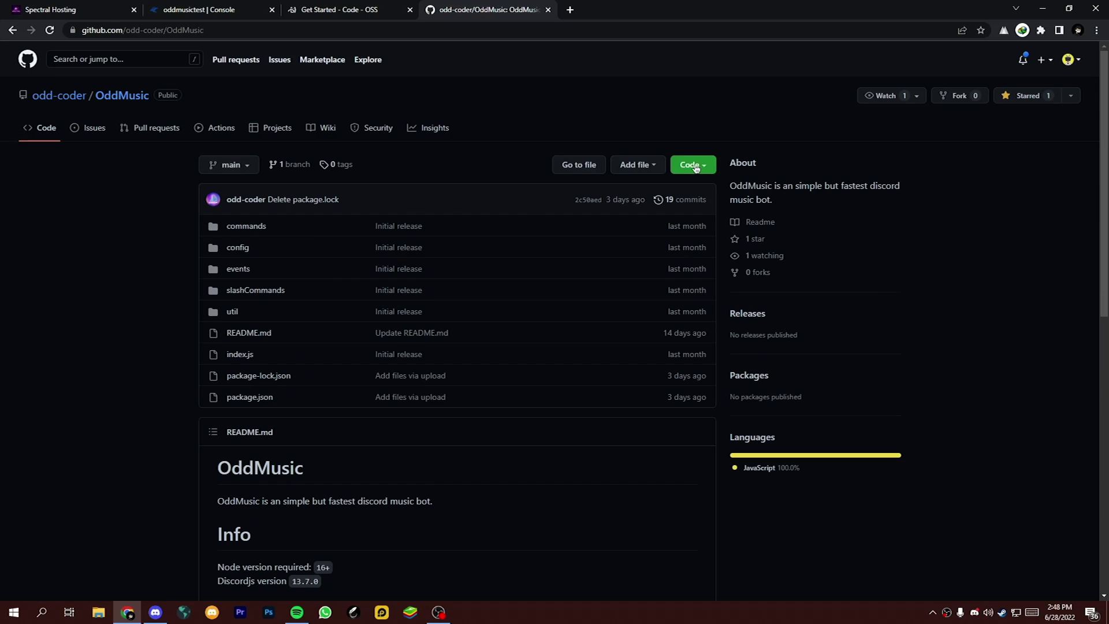
left_click(693, 165)
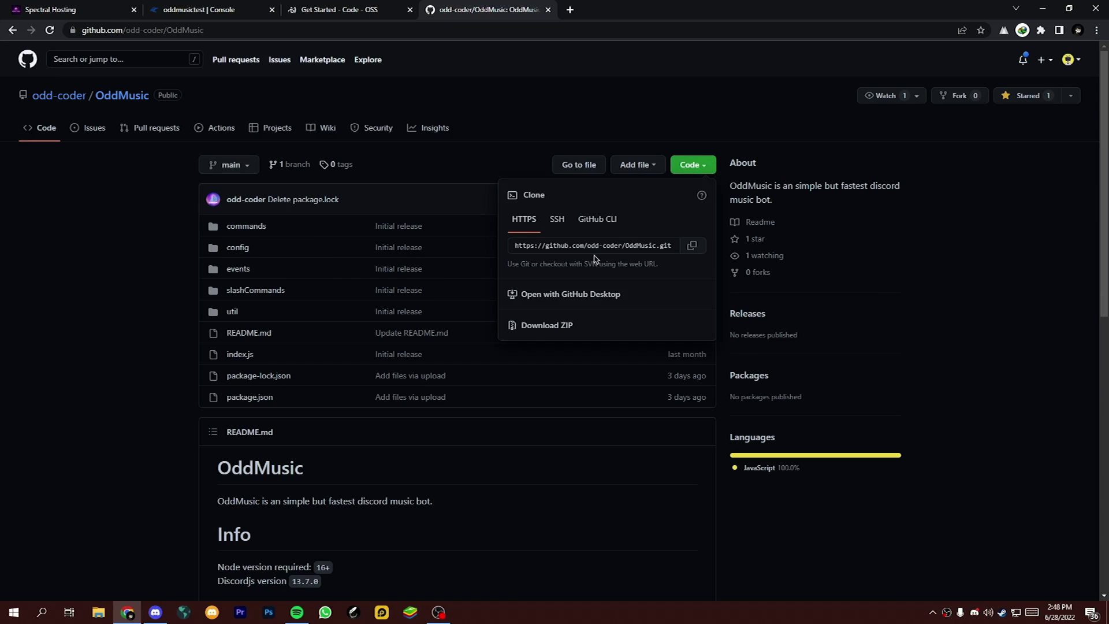
left_click(532, 324)
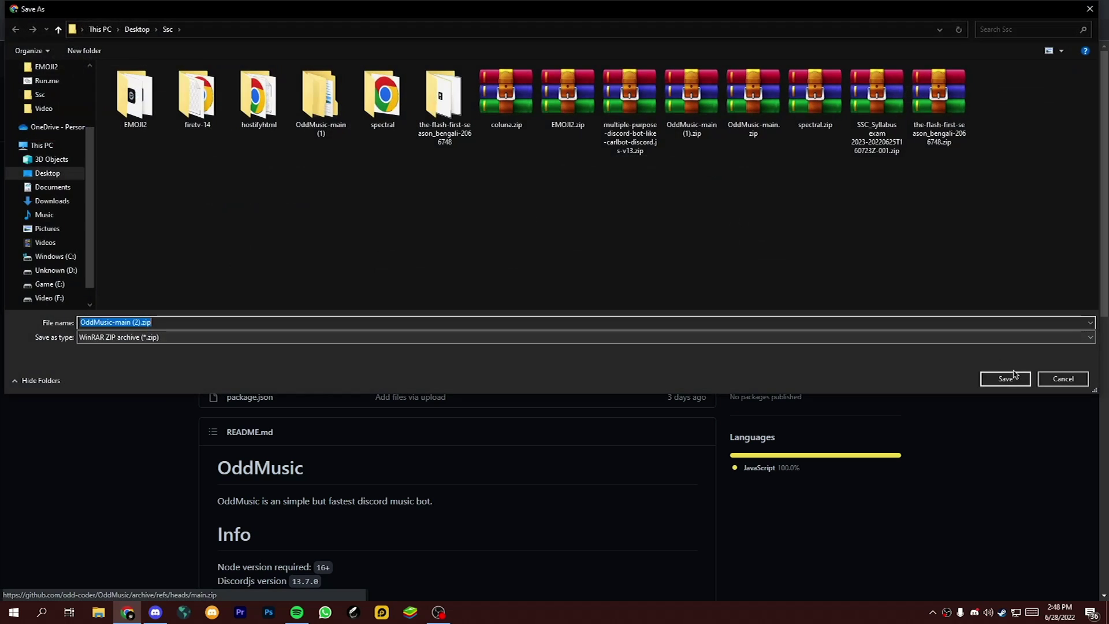
left_click(1014, 375)
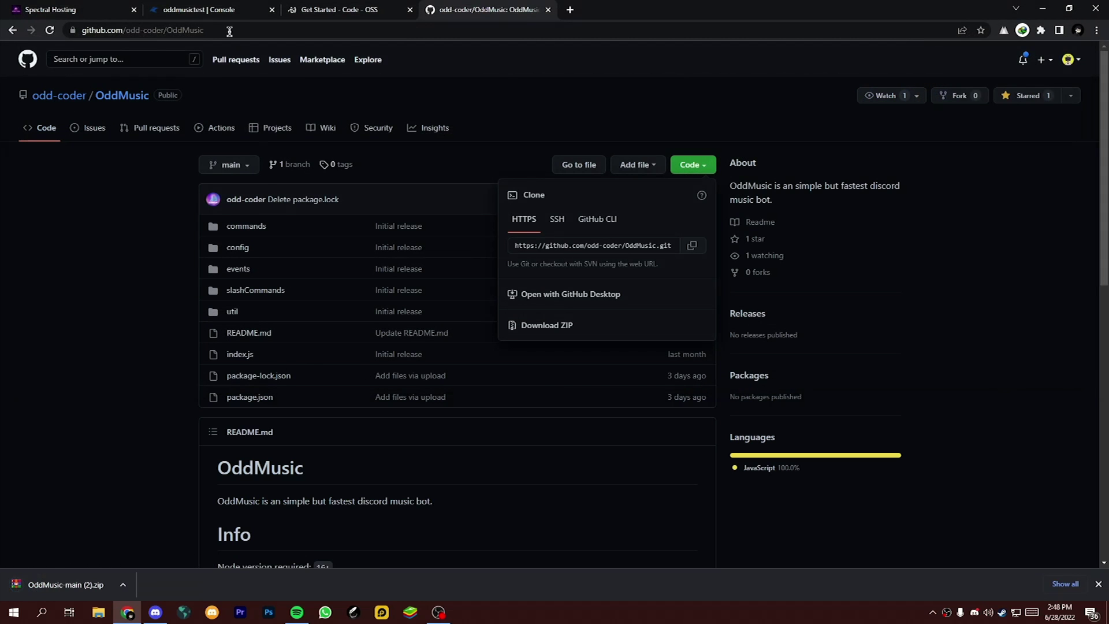
left_click(199, 10)
left_click(269, 86)
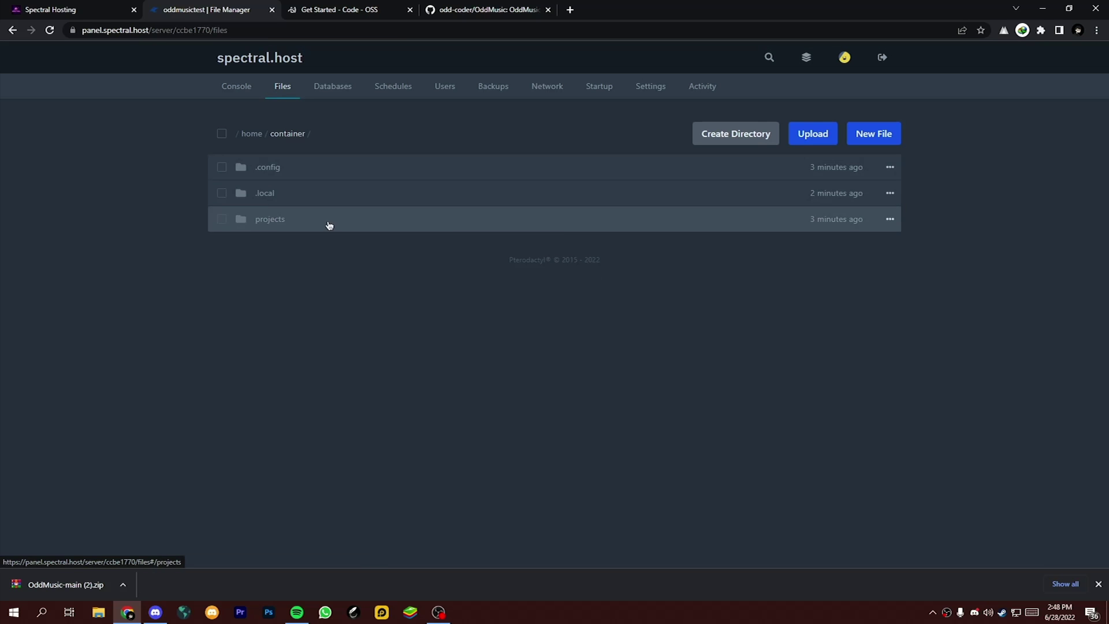
Delete the placeholder file from the projects folder.
left_click(328, 224)
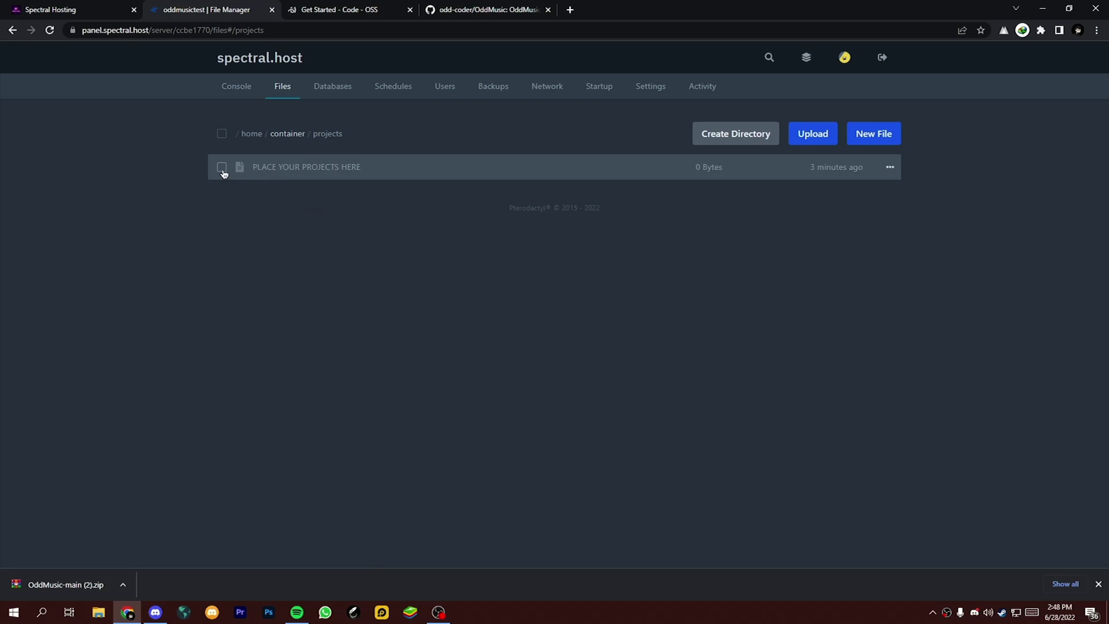
left_click(221, 167)
left_click(619, 539)
left_click(683, 349)
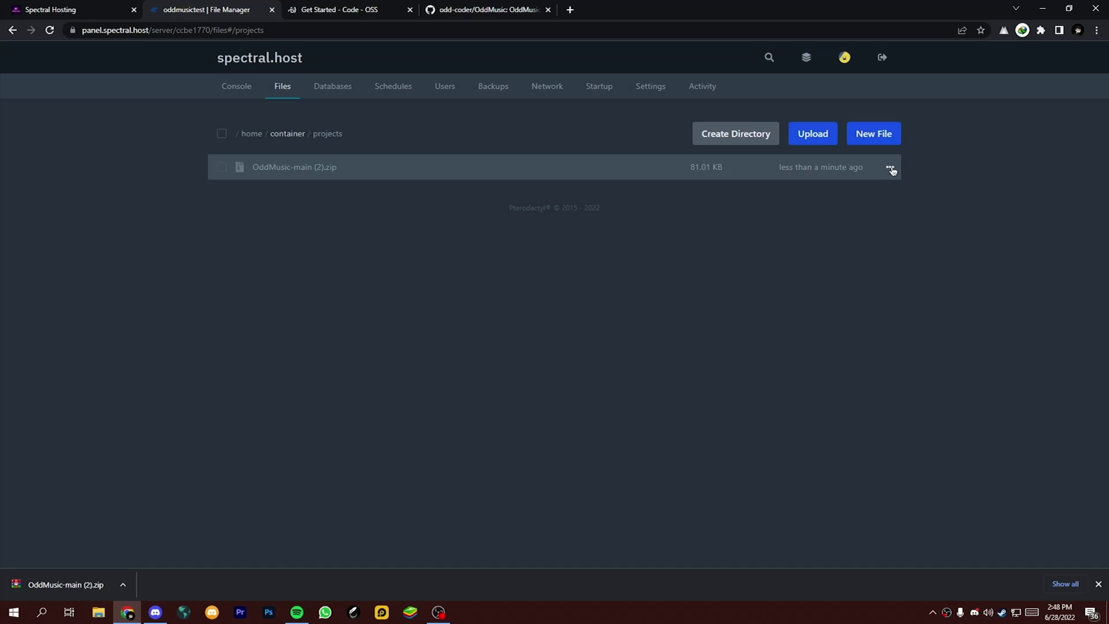
Unarchive the uploaded OddMusic-main ZIP, then delete the ZIP file.
left_click(890, 168)
left_click(801, 276)
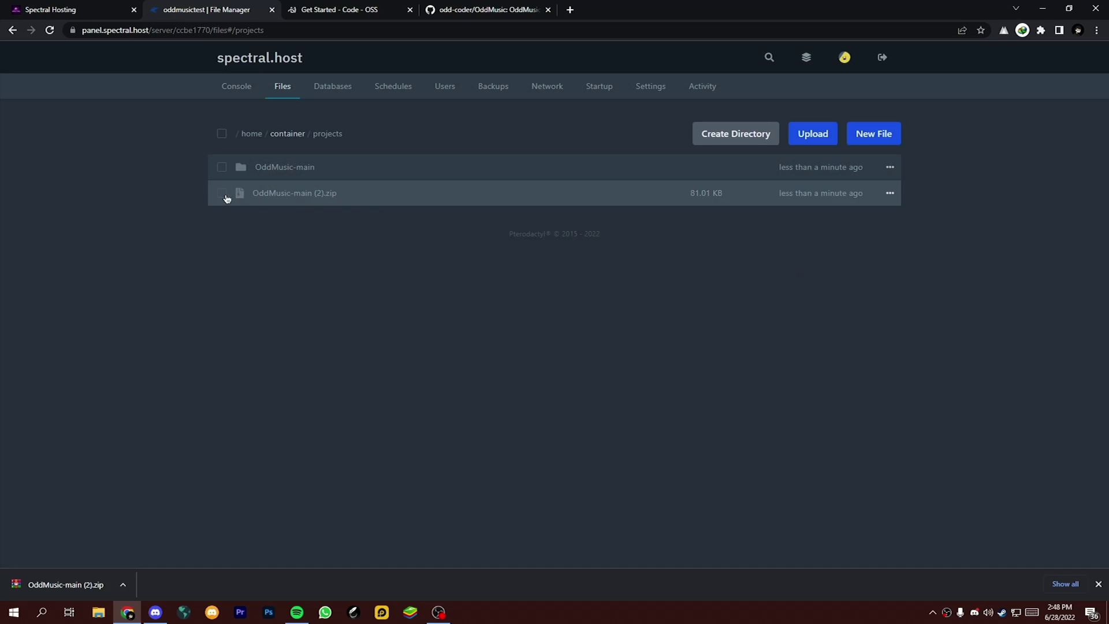
left_click(221, 193)
left_click(604, 531)
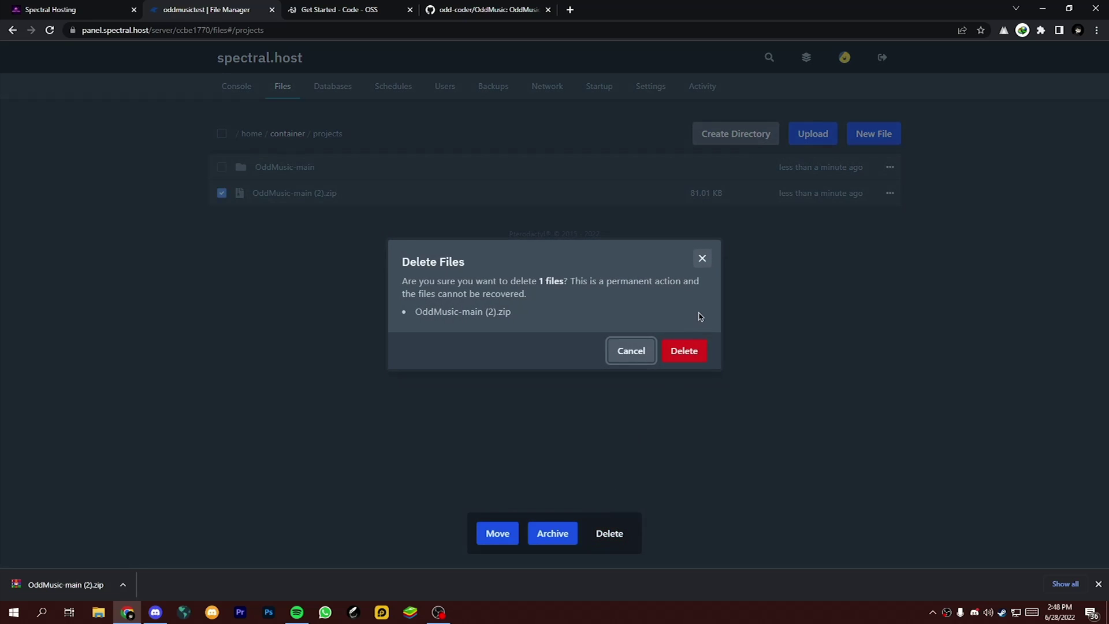
left_click(683, 346)
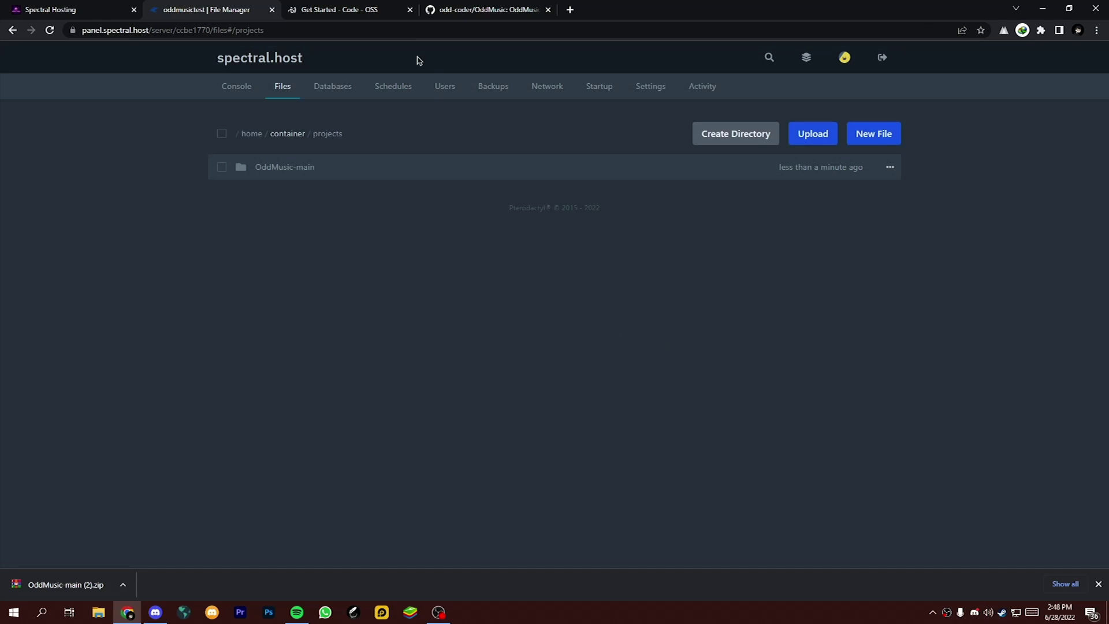
left_click(376, 9)
Open the projects/OddMusic-main folder as the code-server workspace via File > Open Folder.
left_click(14, 51)
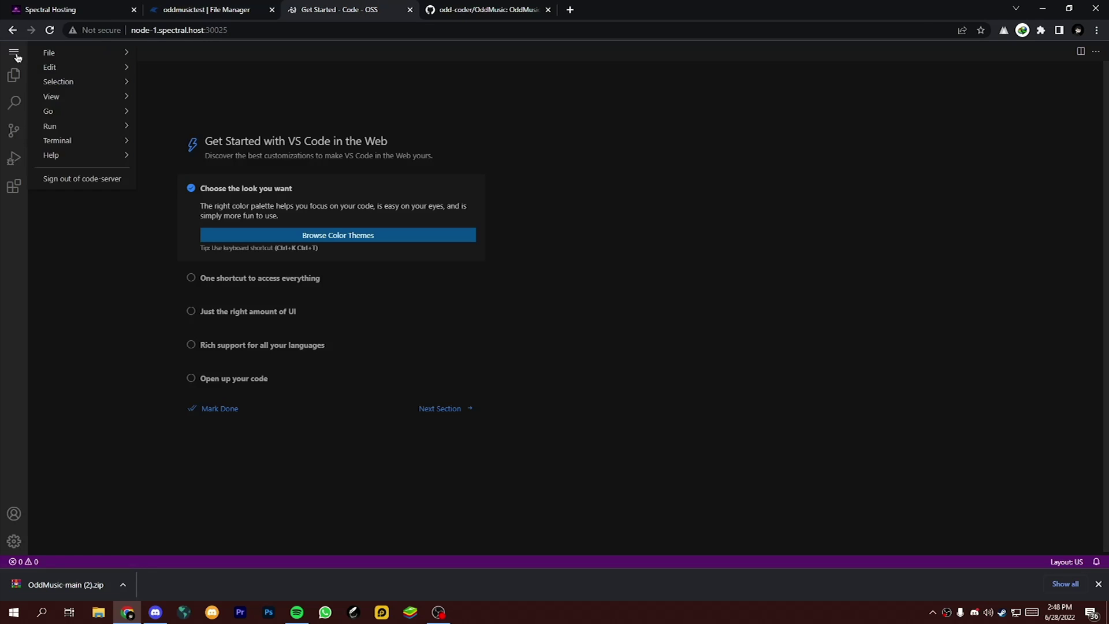
mouse_move(53, 52)
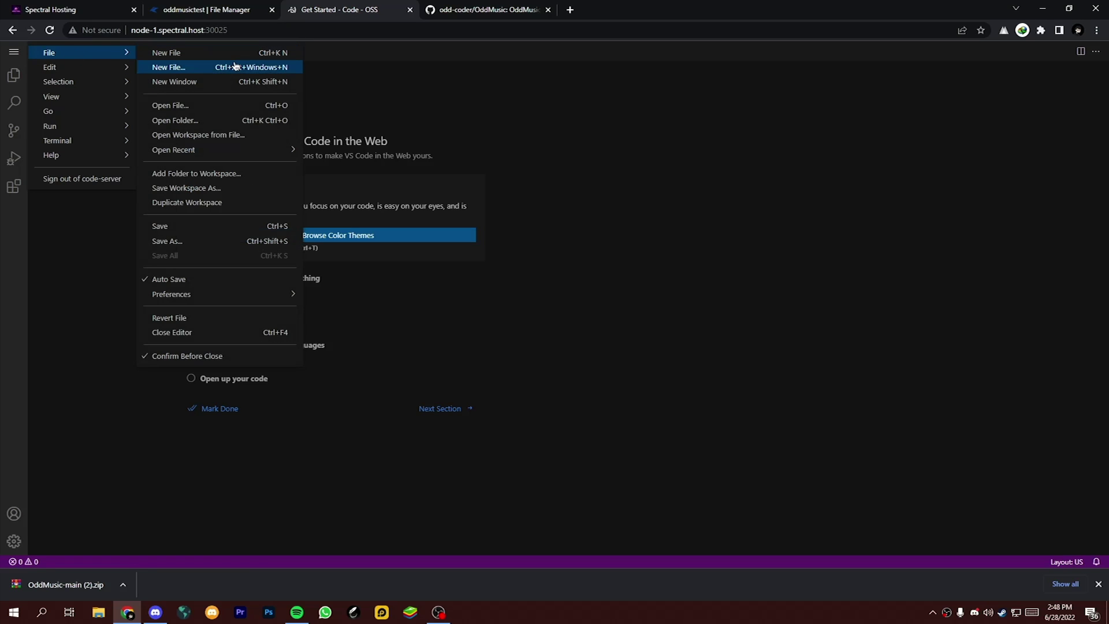
left_click(224, 120)
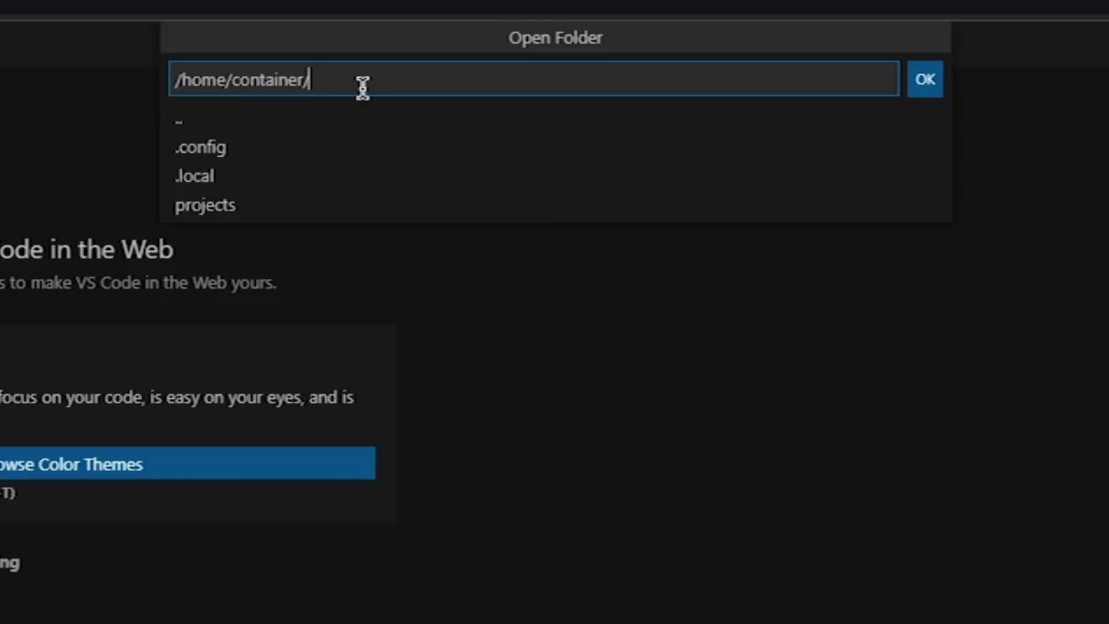
left_click(248, 208)
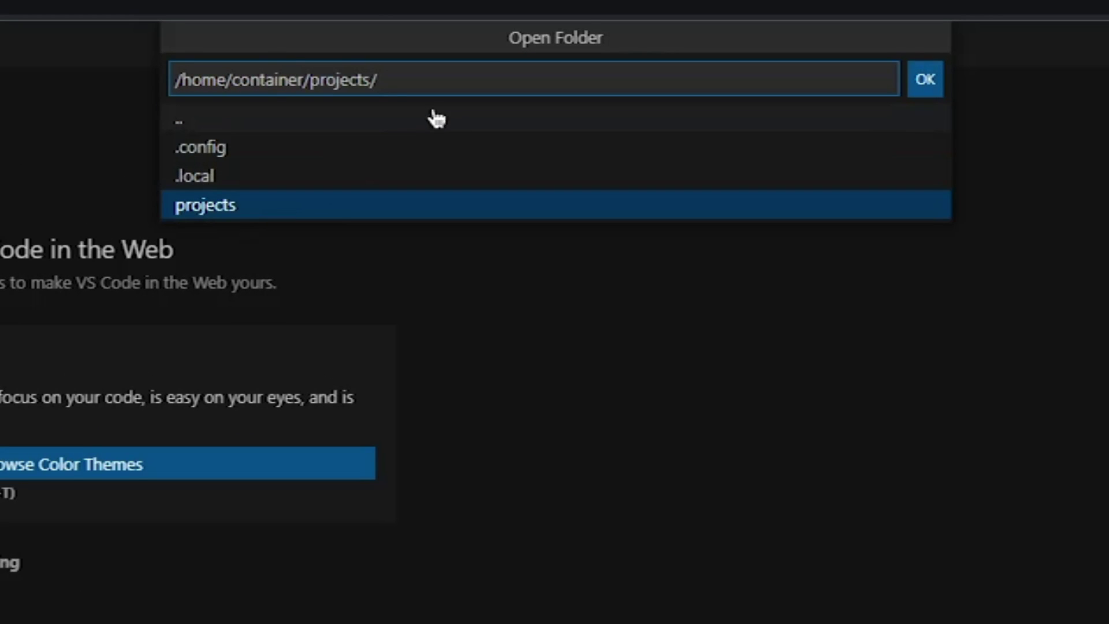
left_click(386, 146)
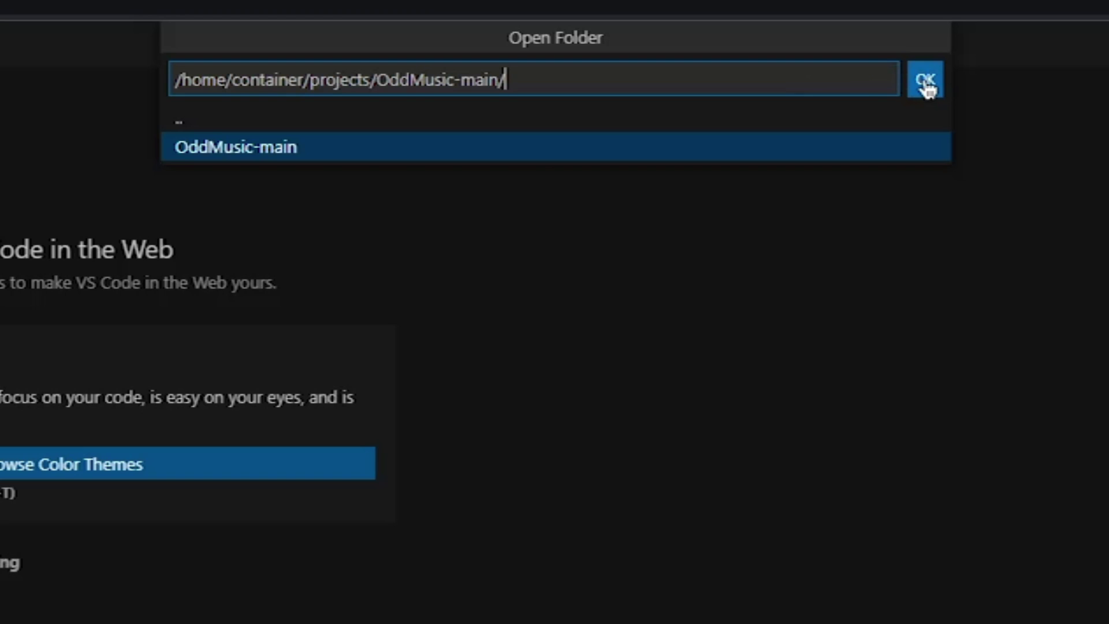
left_click(924, 83)
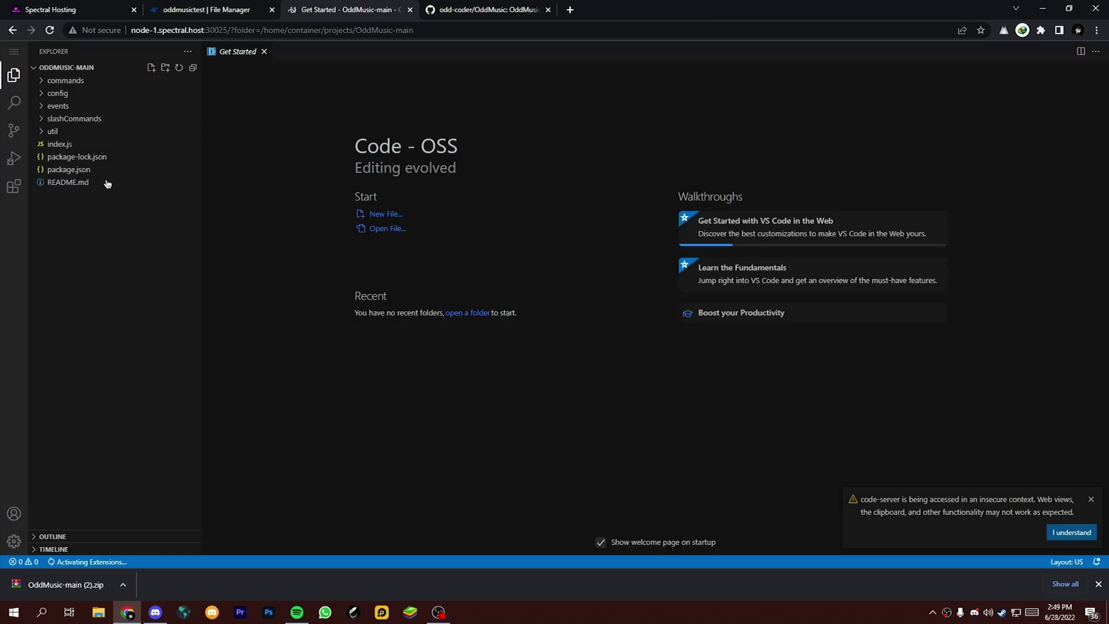
Change the prefix in config/config.json to "!!".
left_click(44, 95)
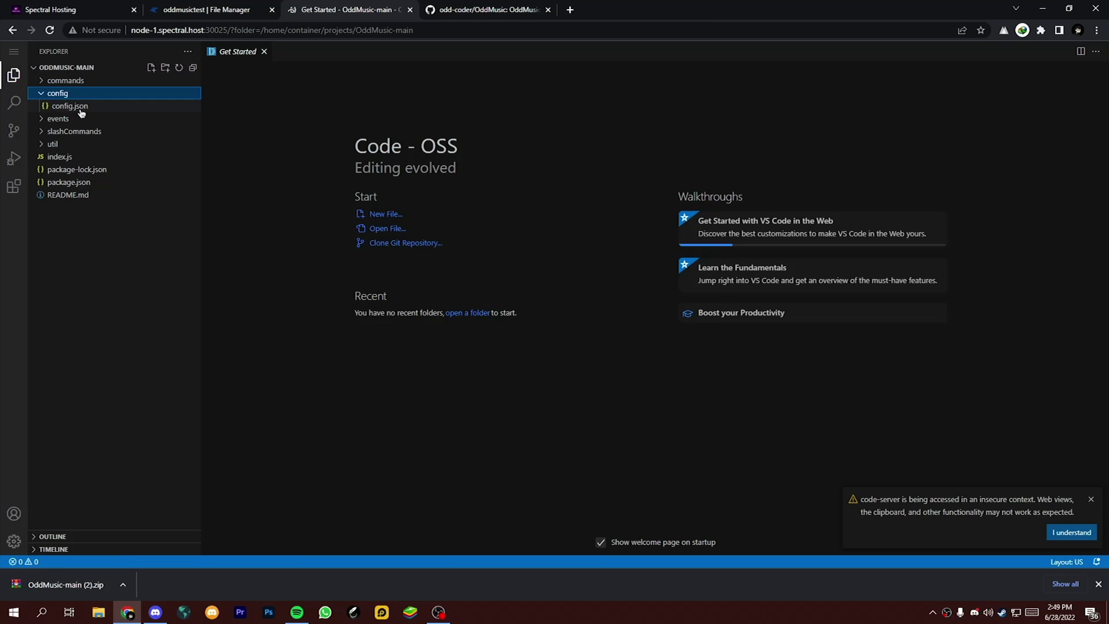
left_click(70, 106)
double_click(347, 101)
type("!!")
In a new terminal, start the bot with node, then begin typing the play request in Discord.
left_click(14, 51)
mouse_move(74, 141)
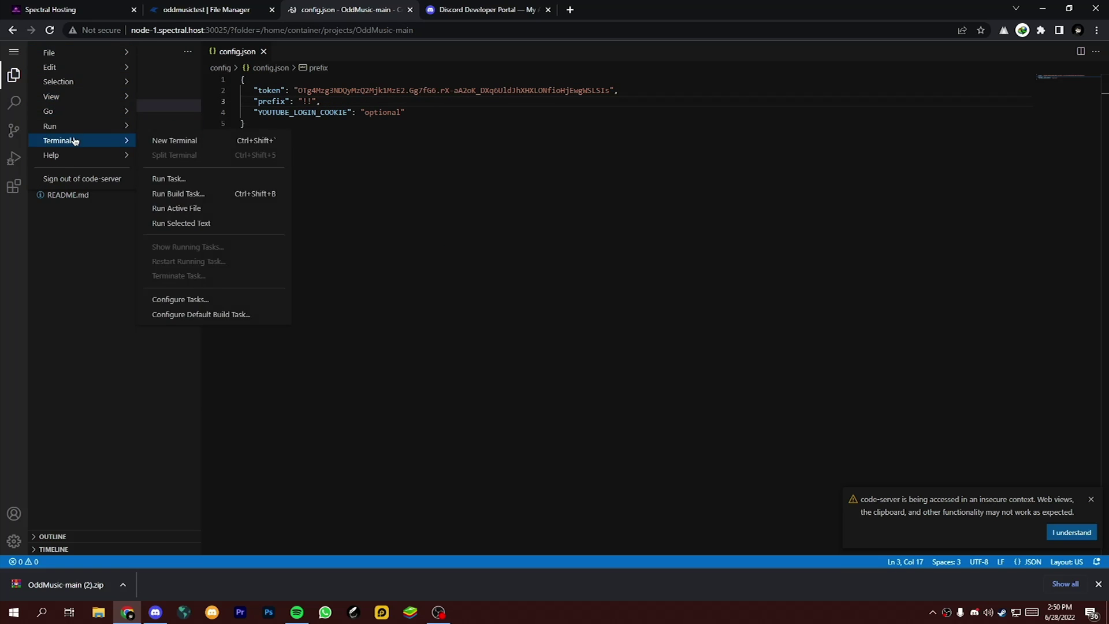
left_click(175, 140)
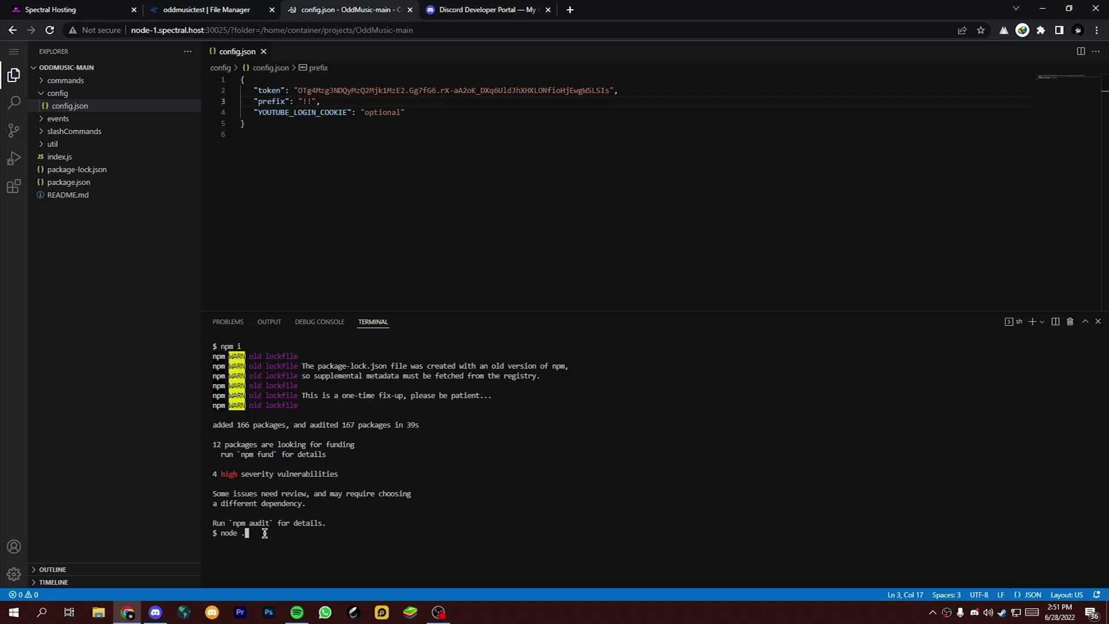
key("Return")
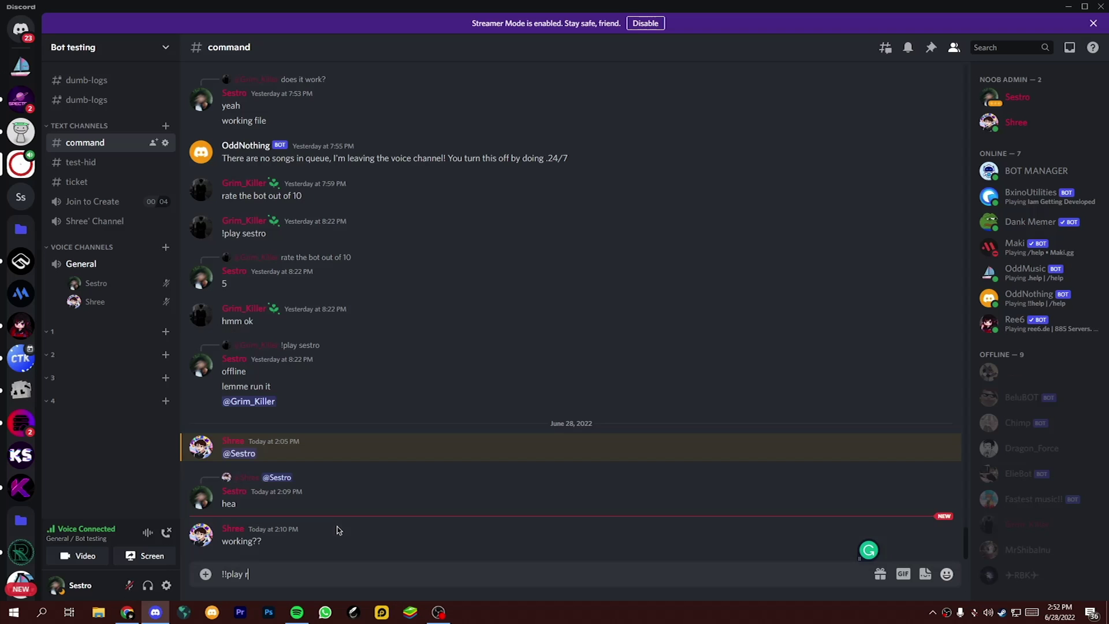
type("eason why i like you")
Dismiss Streamer Mode, send the play command for 'reason why i like you', then !!ping twice.
left_click(645, 23)
key("Return")
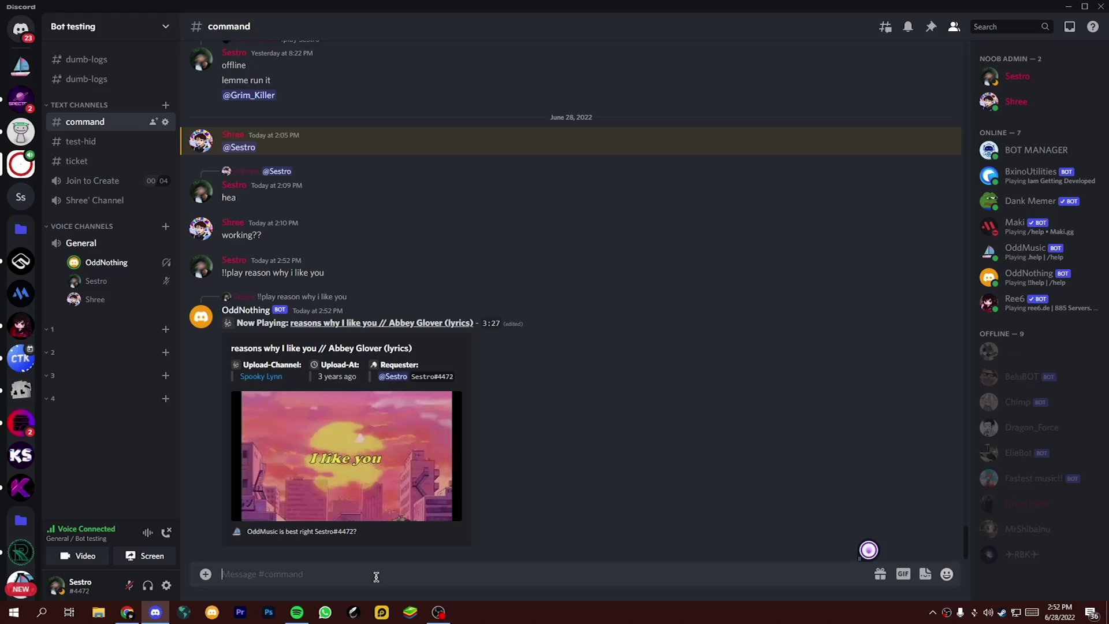
type("!!ping")
key("Return")
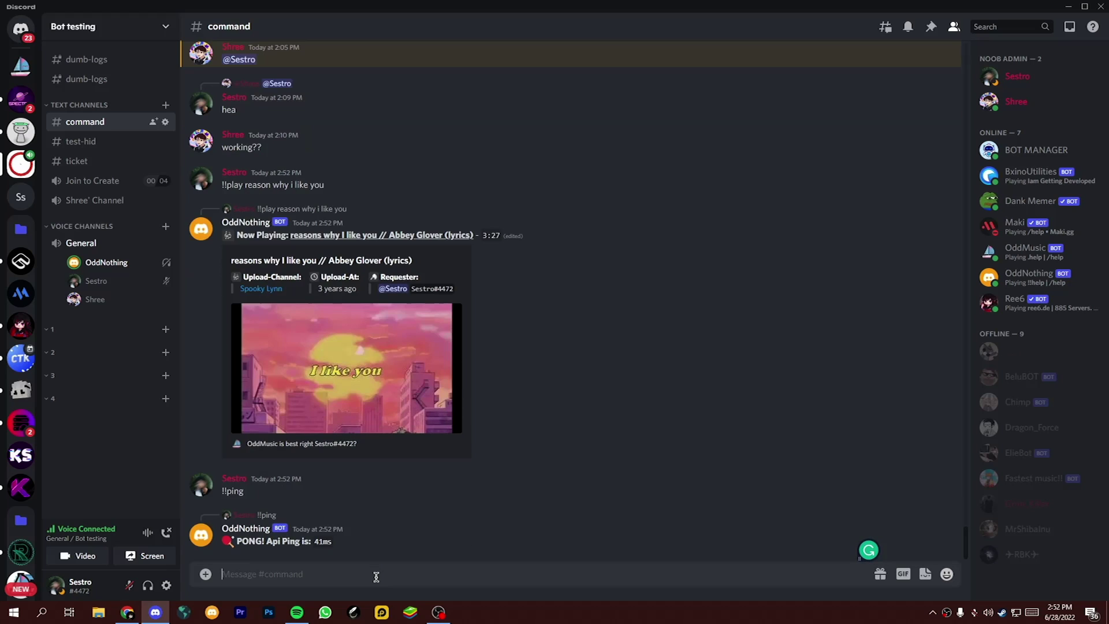
type("!!ping")
key("Return")
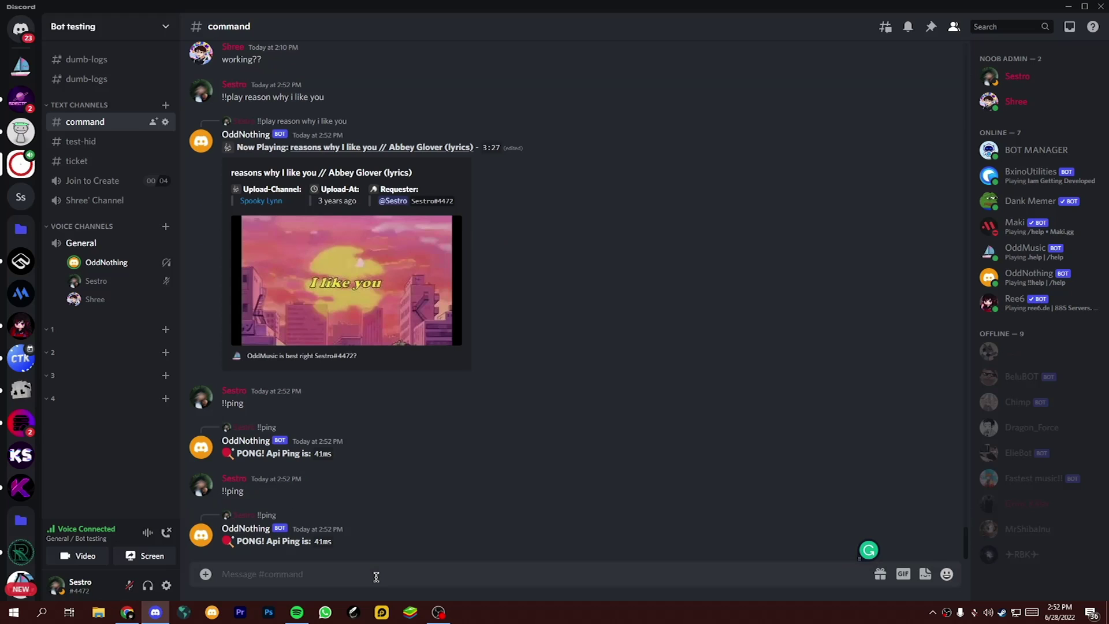